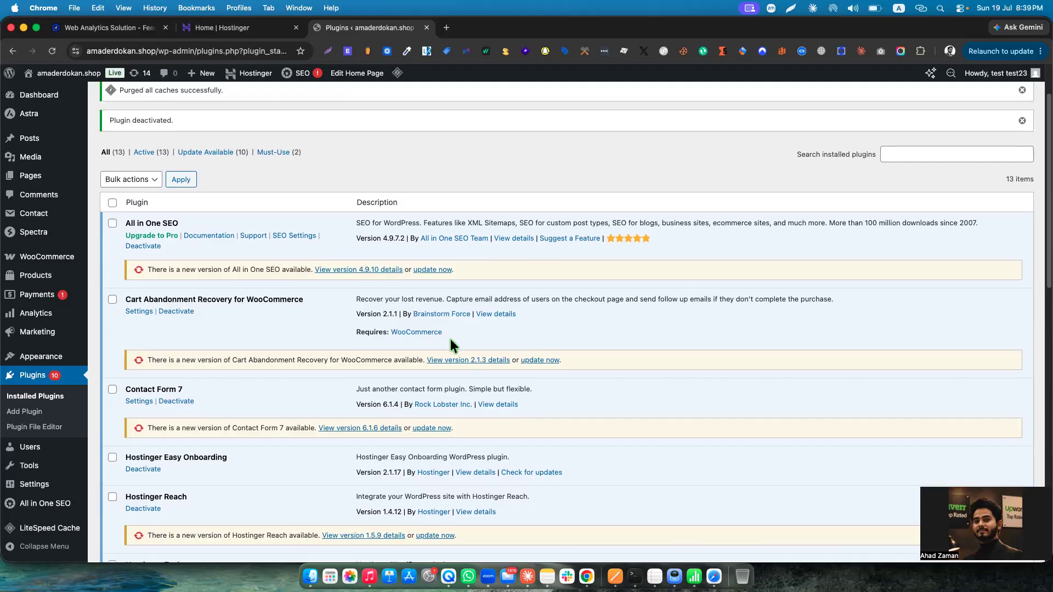
Search the installed plugins for "gtm".
scroll(451, 339, "down", 2)
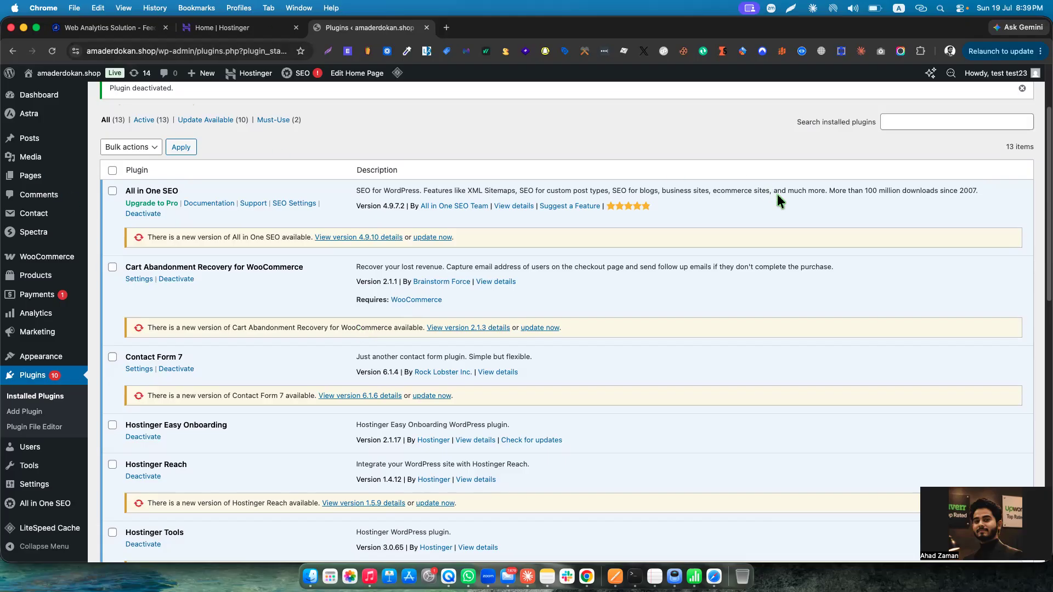
scroll(778, 194, "up", 5)
left_click(903, 226)
left_click(960, 242)
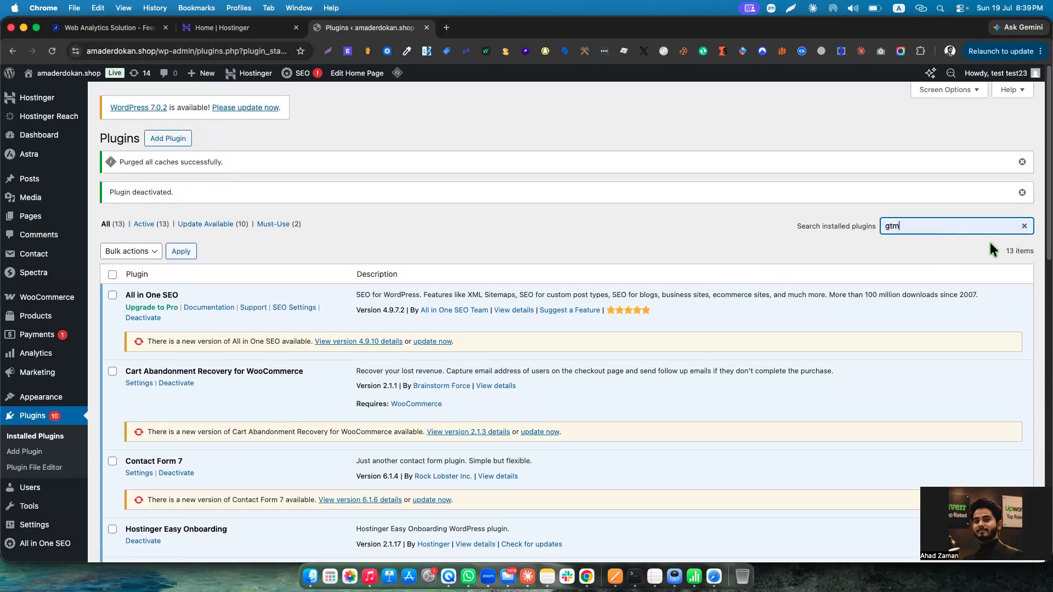
Find GTM Kit – Google Tag Manager & GA4 integration by searching the new-plugin directory for "gtm", and install and activate it.
left_click(170, 138)
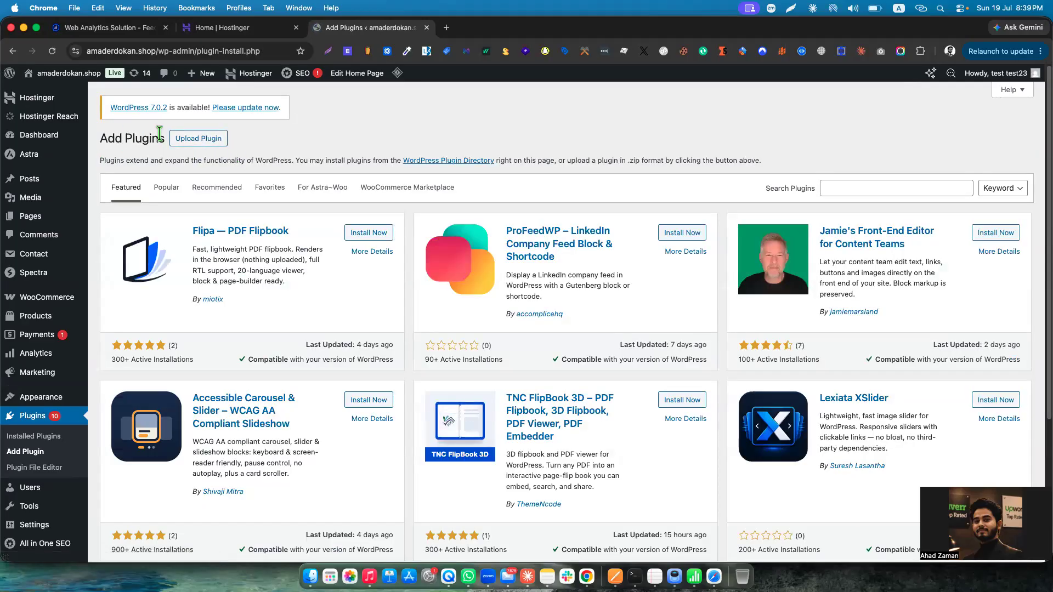
left_click(822, 193)
left_click(885, 212)
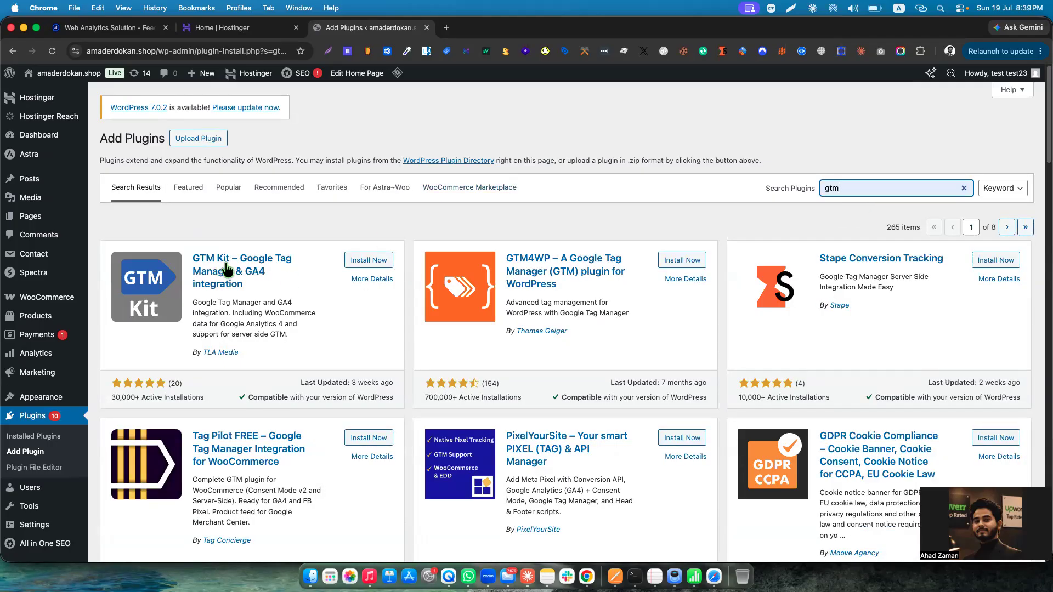
left_click(370, 261)
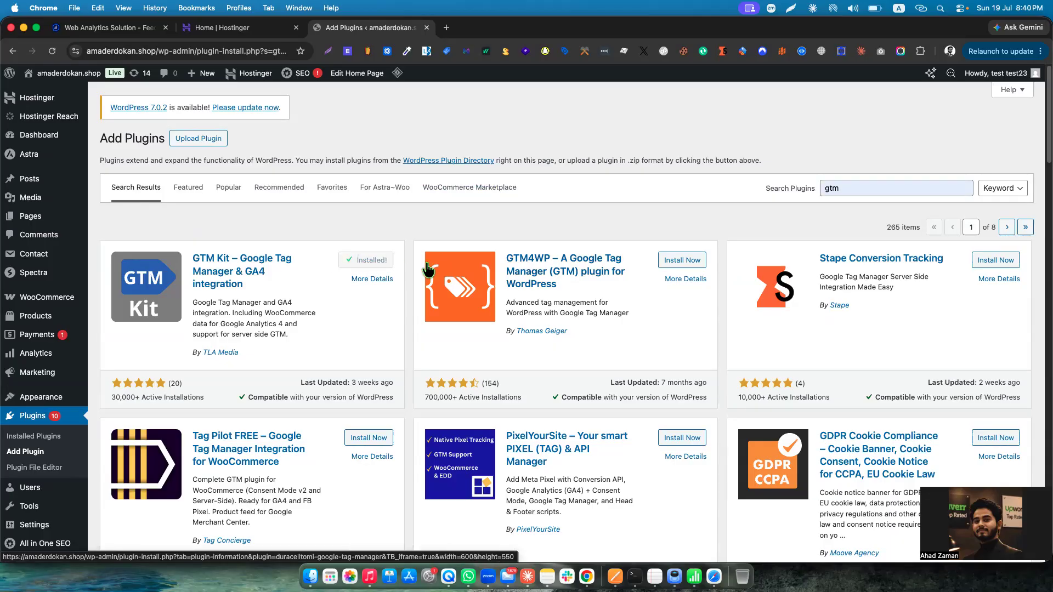
left_click(379, 262)
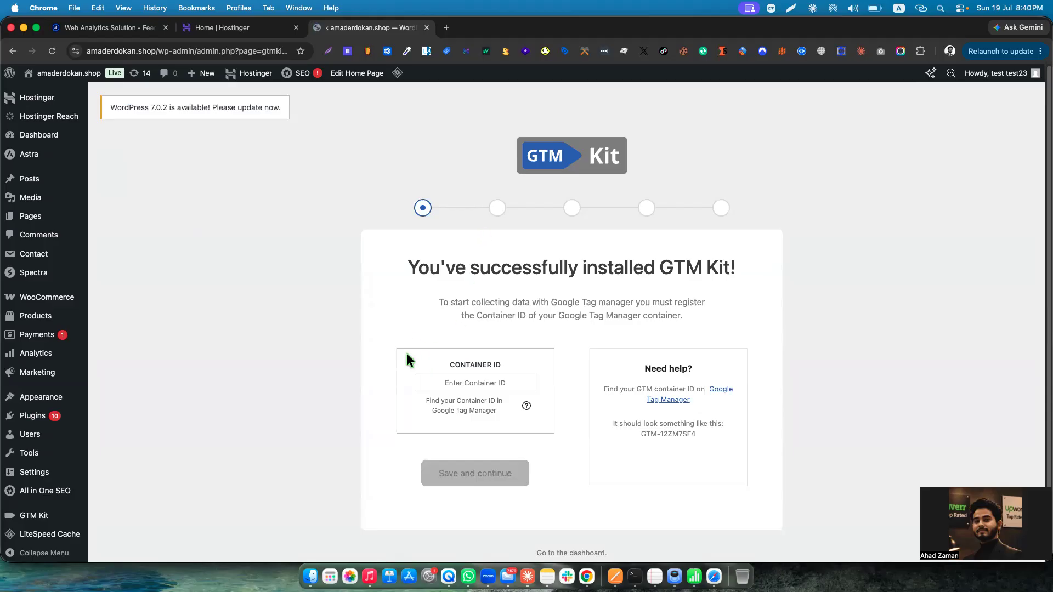
Skip the GTM Kit setup wizard by going to its dashboard, and dismiss the welcome message.
scroll(417, 351, "down", 2)
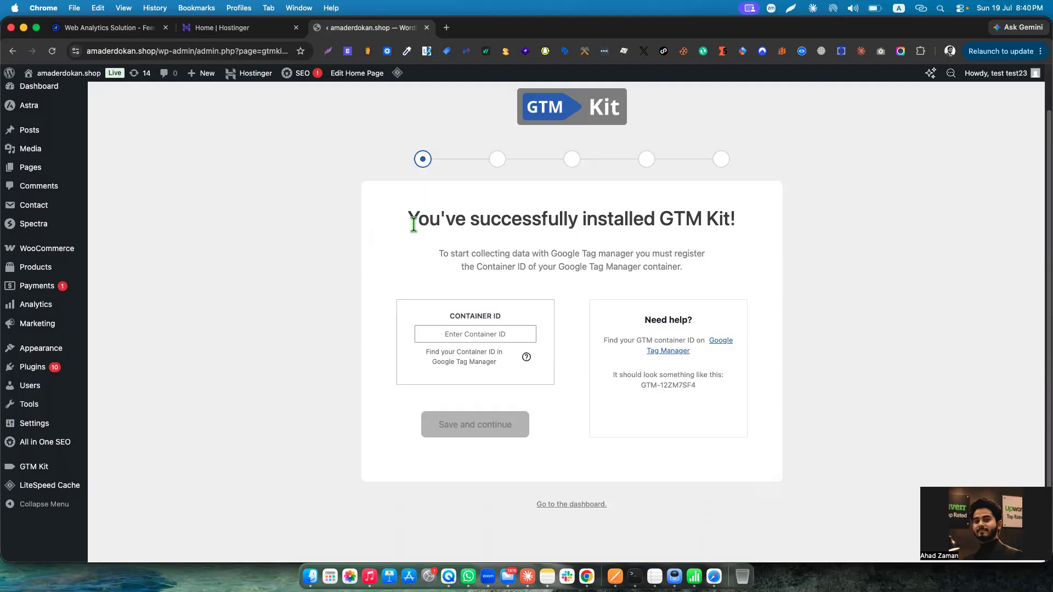
left_click(479, 335)
left_click(570, 505)
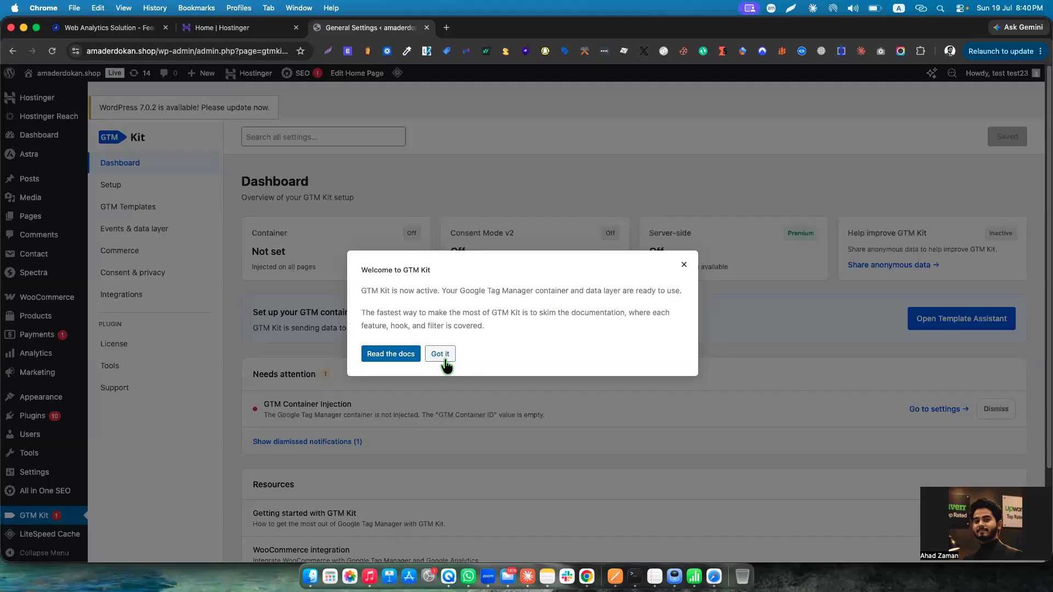
left_click(440, 355)
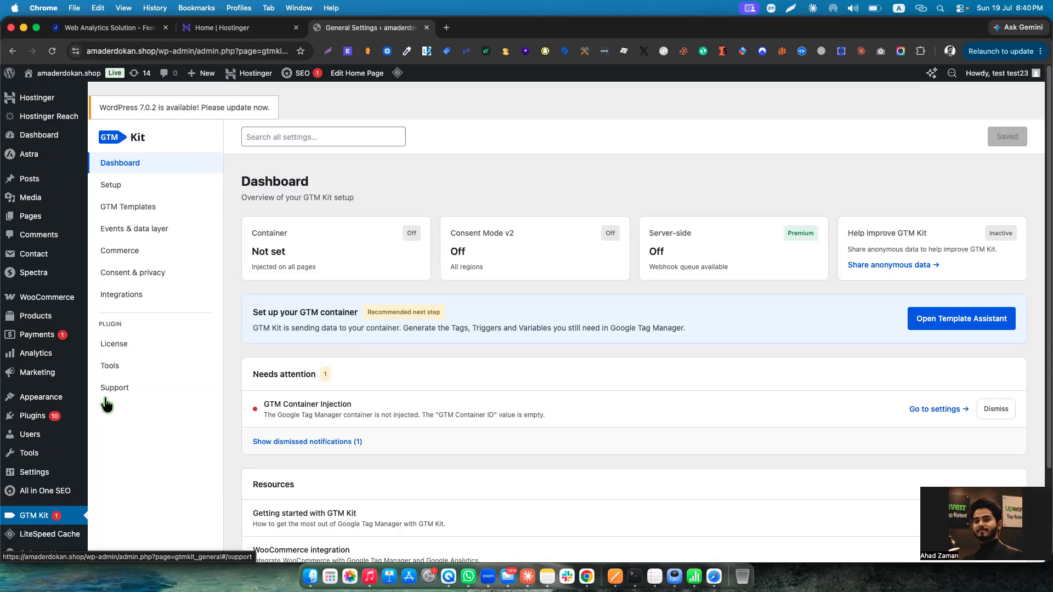
Open GTM Kit's Setup settings and put the cursor in the empty GTM Container ID field.
left_click(123, 188)
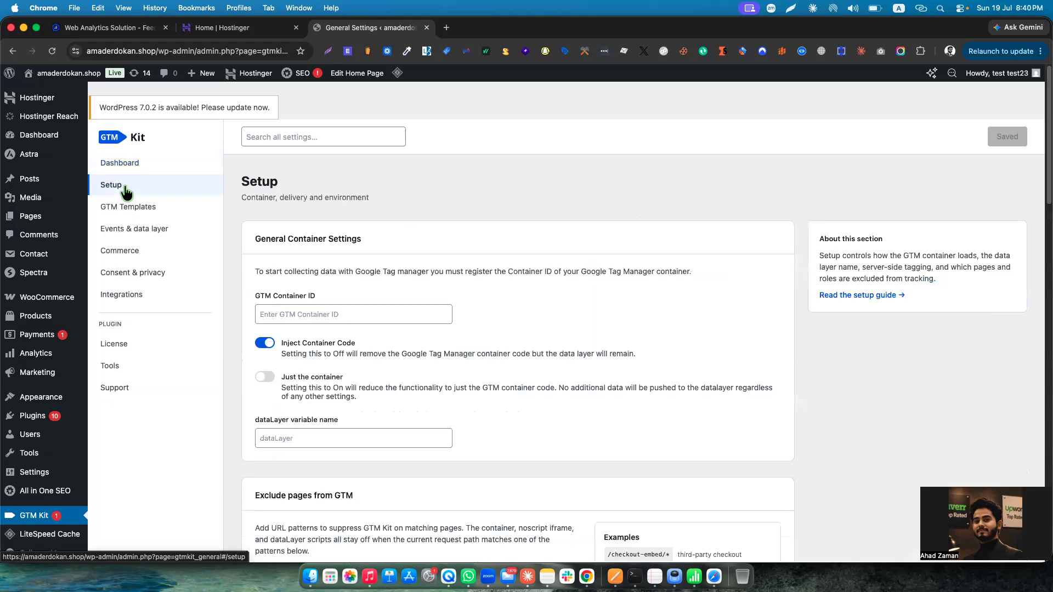
left_click_drag(255, 297, 335, 301)
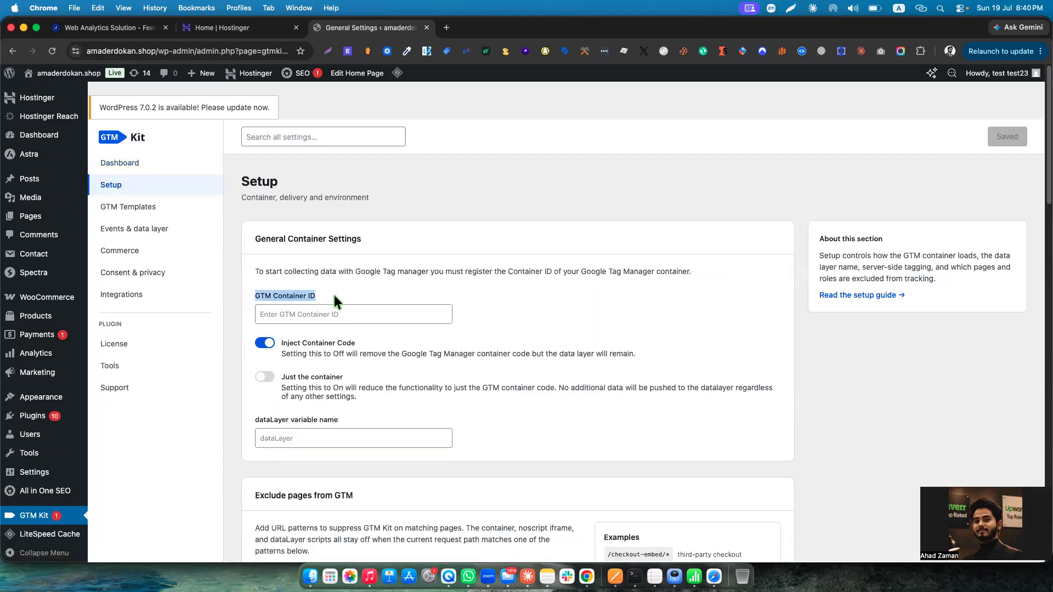
left_click(323, 312)
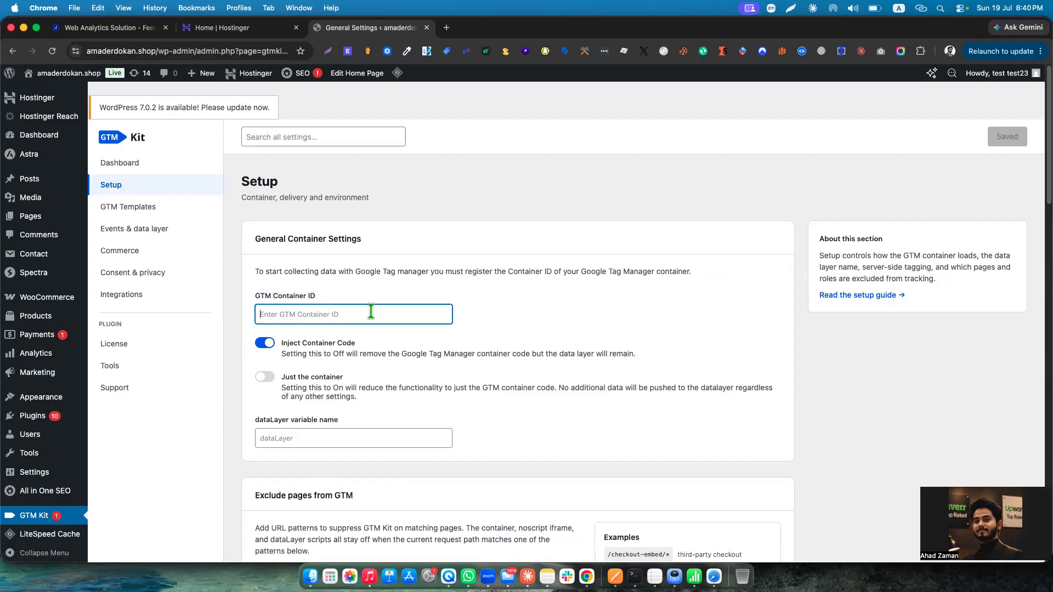
Switch to the Google Tag Manager window and copy the container ID of the test.com container.
key("ctrl+Up")
left_click(492, 207)
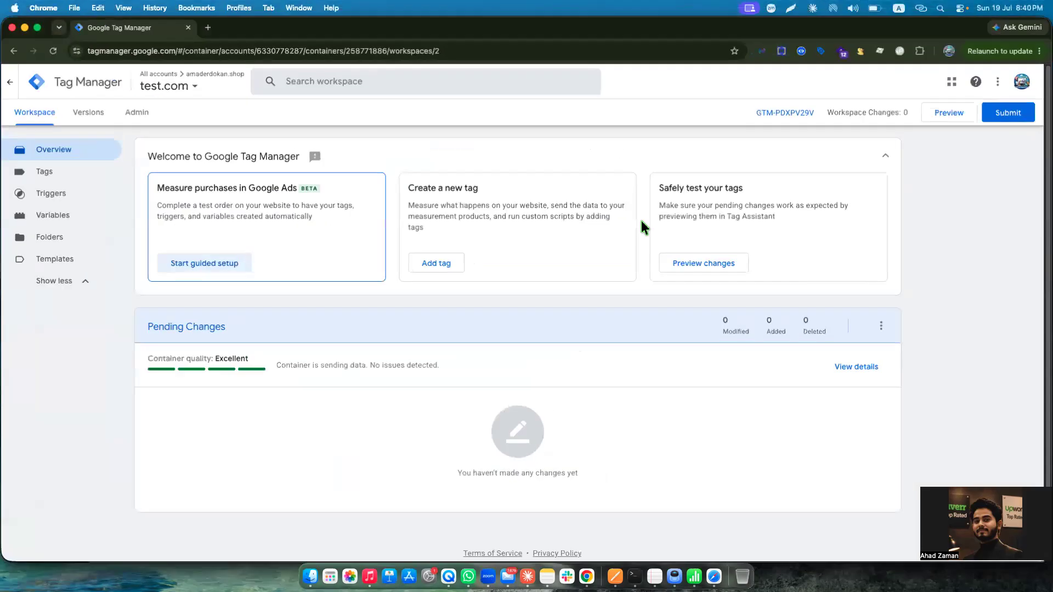
left_click(792, 113)
left_click_drag(510, 248, 561, 247)
key("super+c")
Switch back to WordPress, set the GTM Container ID to GTM-PDXPV29V and save the setup.
key("ctrl+Up")
left_click(336, 317)
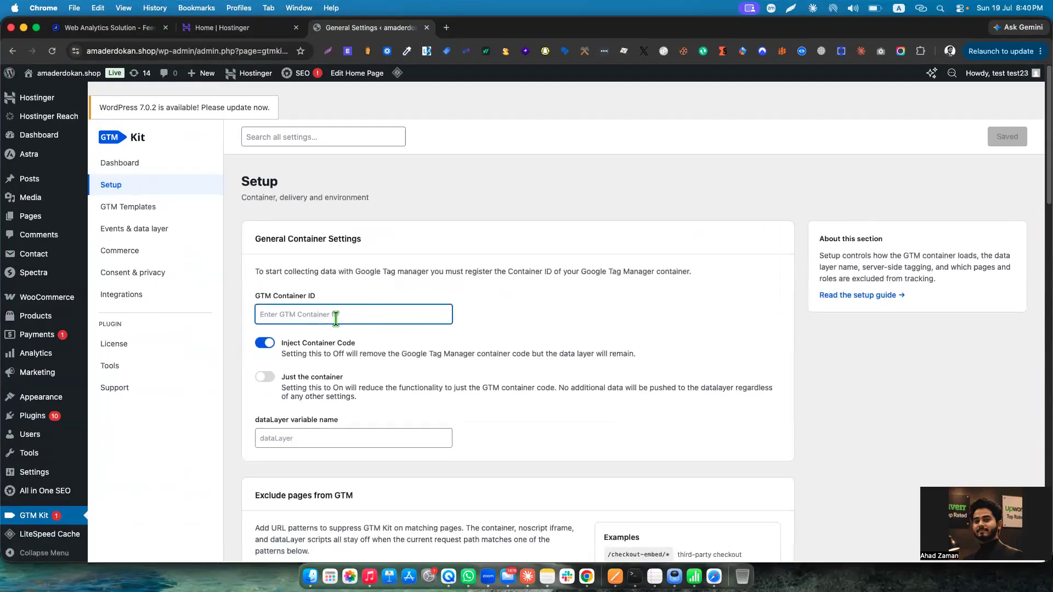
key("super+v")
left_click(1000, 137)
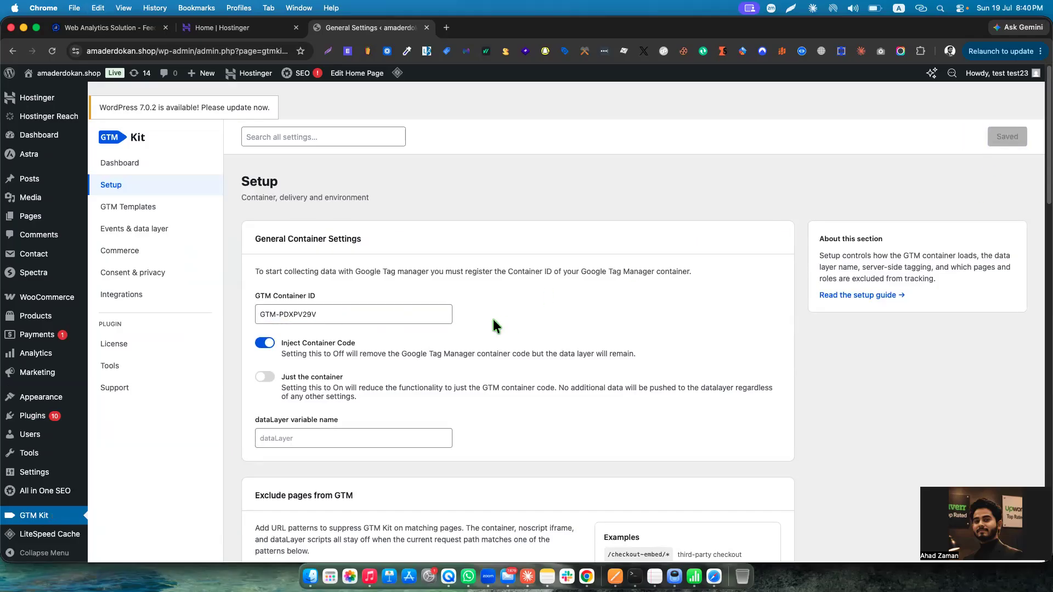
Open the configuration of the WooCommerce integration in GTM Kit.
scroll(491, 316, "down", 2)
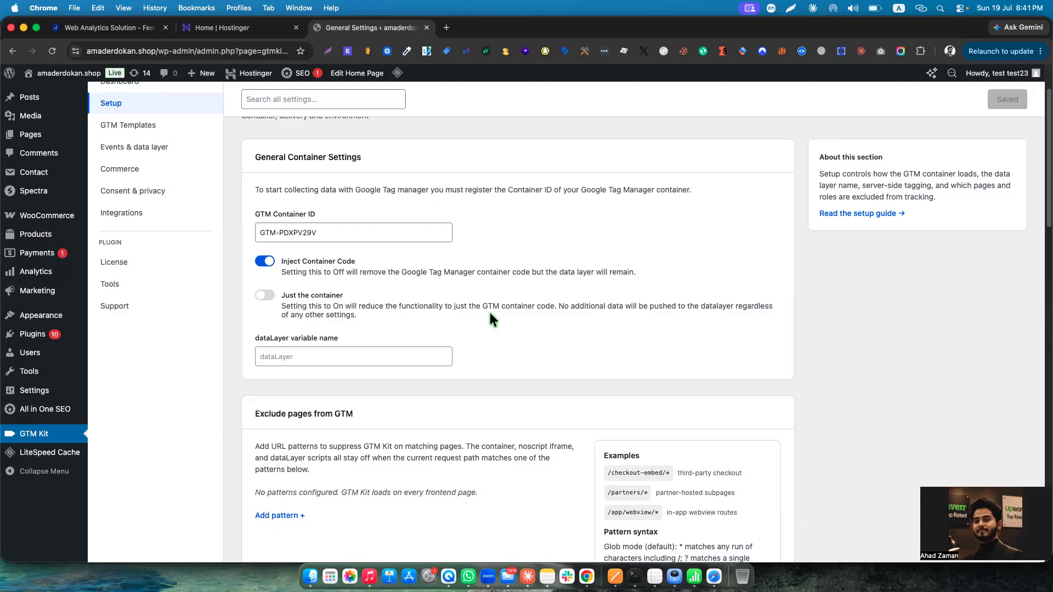
left_click(119, 213)
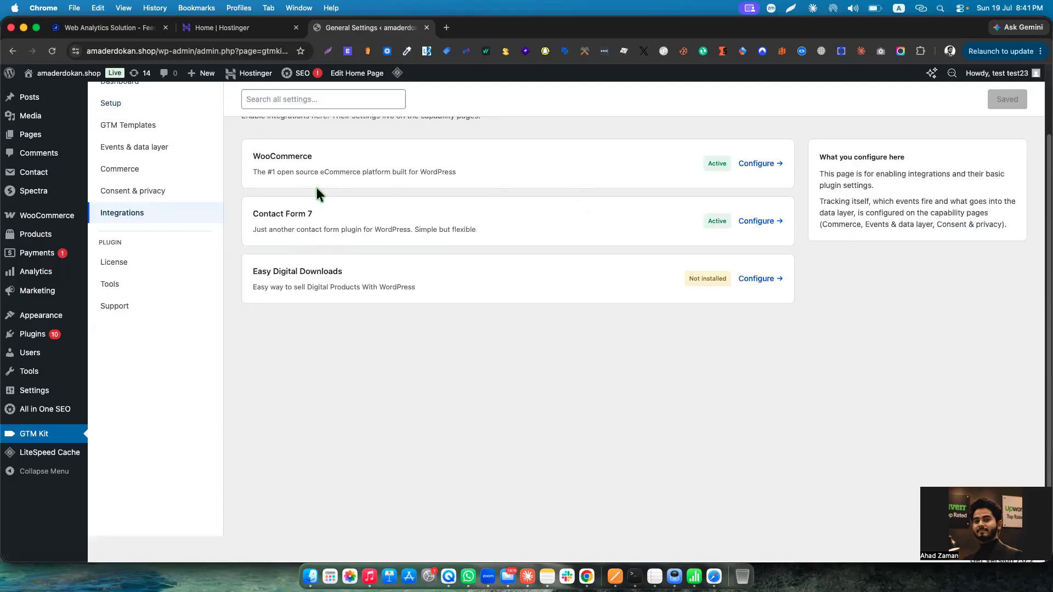
left_click_drag(251, 157, 323, 163)
left_click(644, 167)
left_click(756, 164)
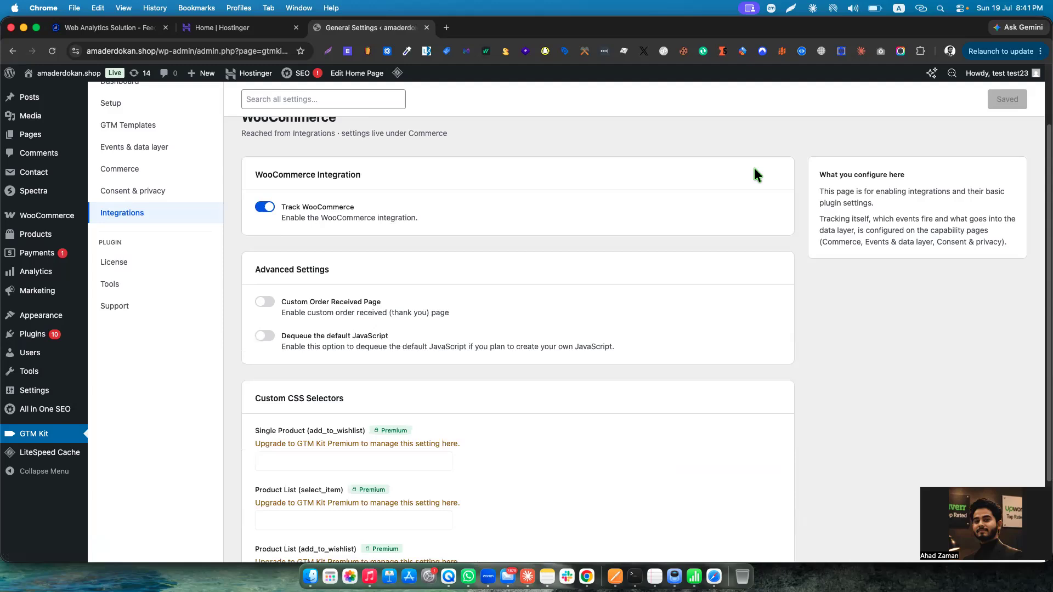
scroll(401, 195, "up", 1)
scroll(307, 225, "up", 1)
Switch Track WooCommerce off and back on in the WooCommerce integration, leaving it enabled.
left_click(264, 246)
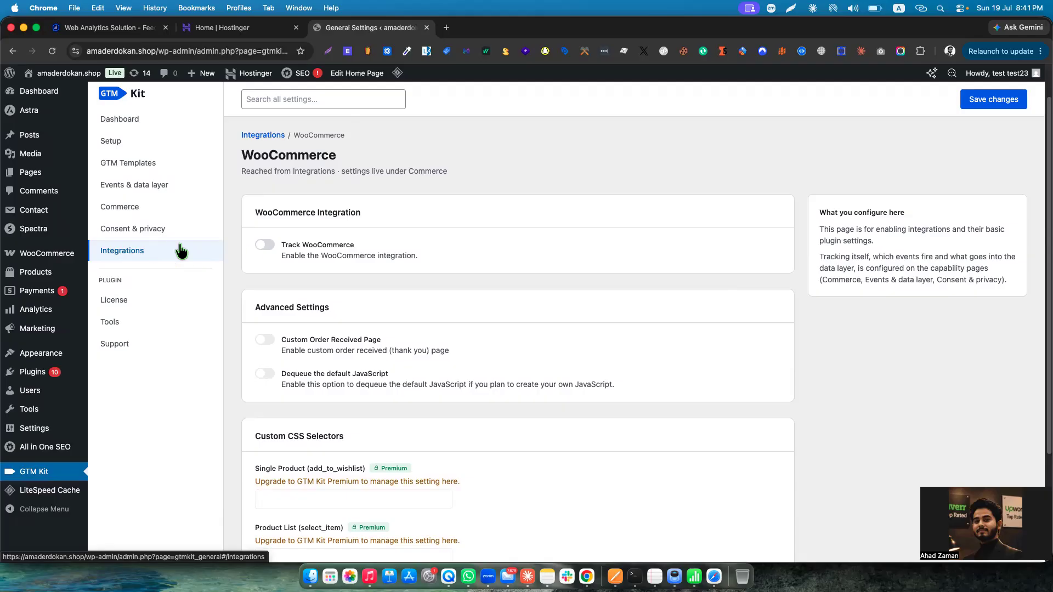
left_click(267, 245)
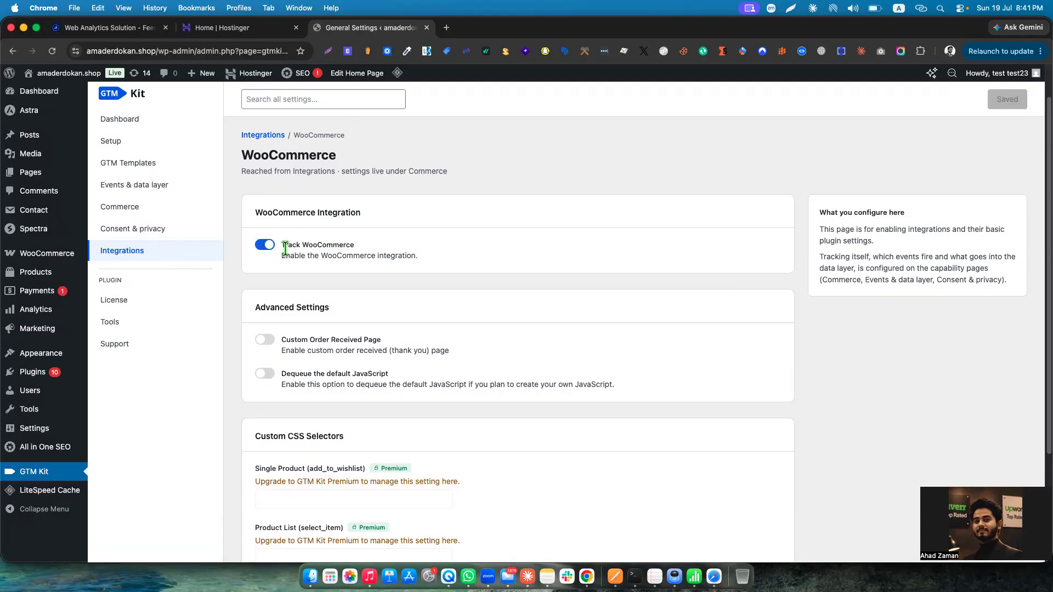
left_click(264, 247)
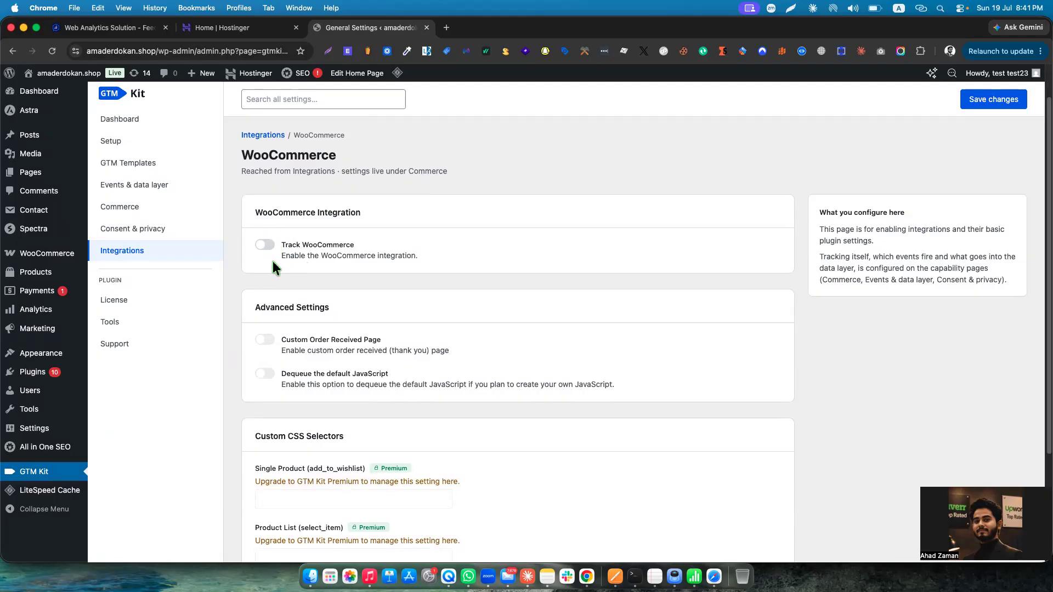
left_click(269, 248)
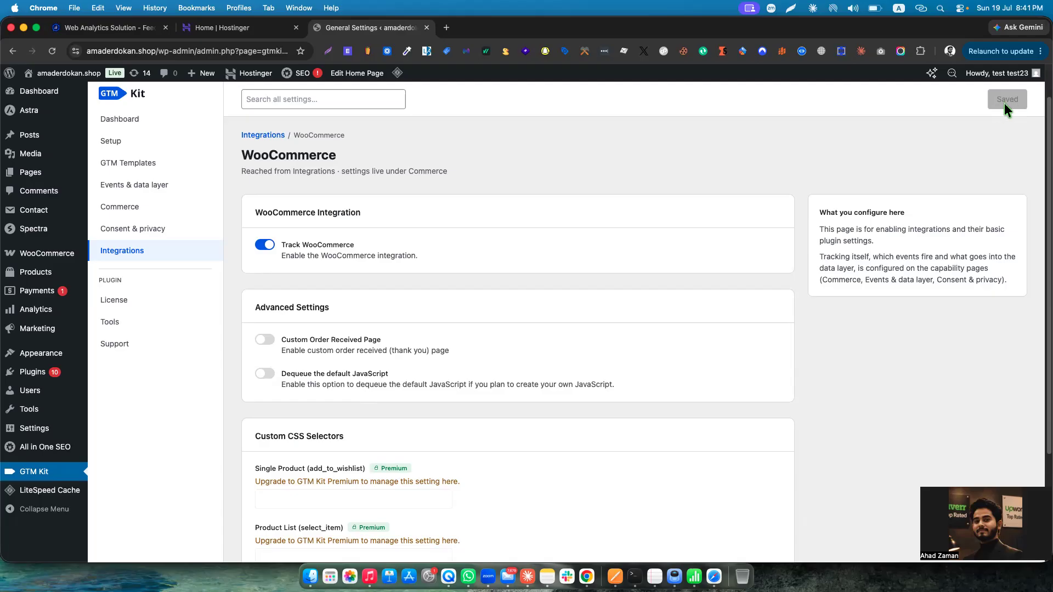
left_click(309, 244)
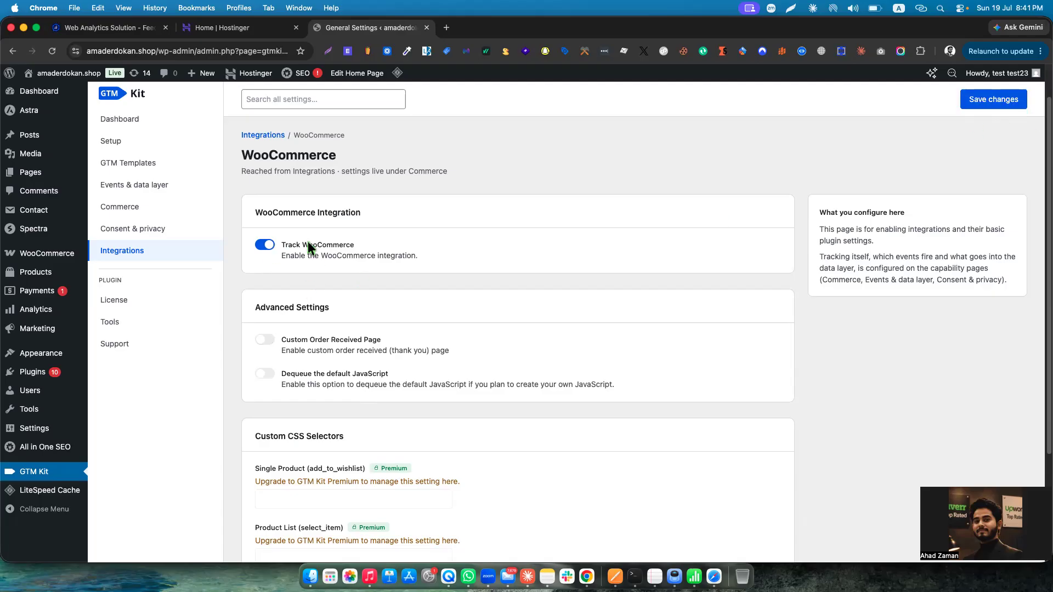
left_click(265, 244)
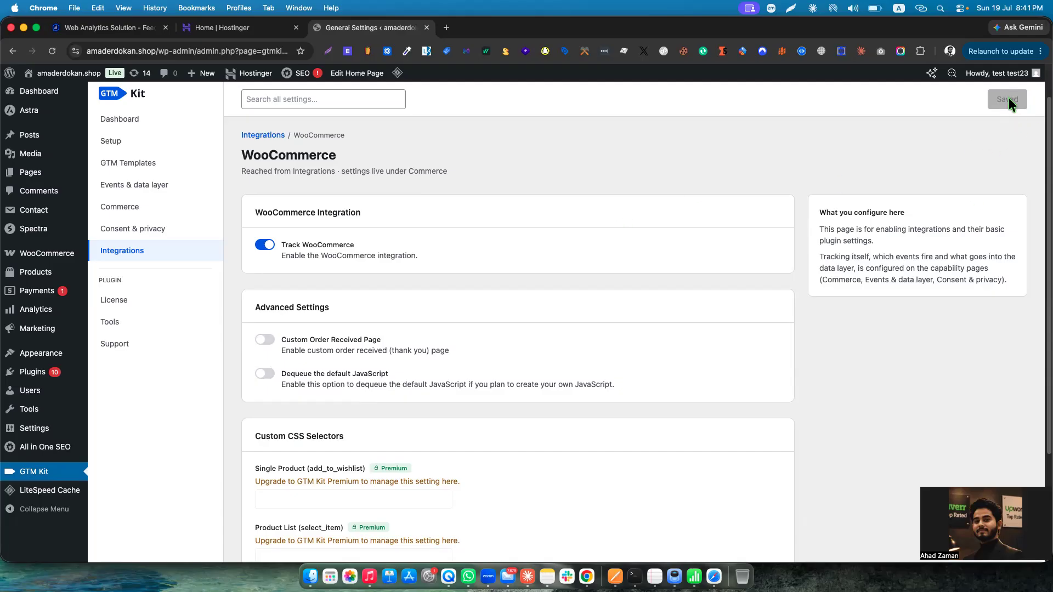
scroll(644, 316, "down", 2)
scroll(623, 312, "up", 3)
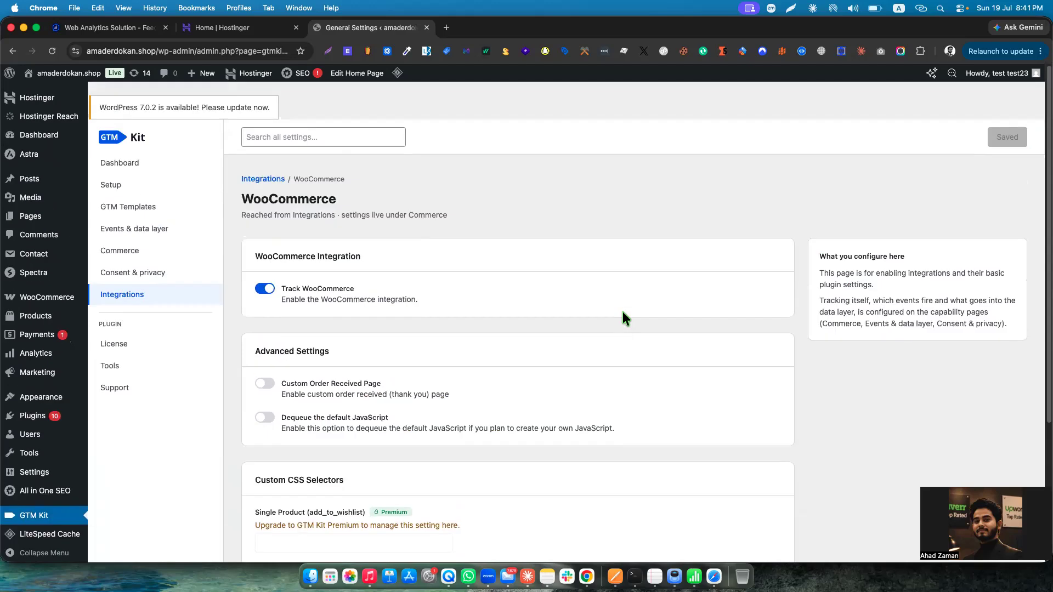
Review GTM Kit's Commerce settings, from the basic settings through event customization to the server-side webhooks.
left_click(151, 255)
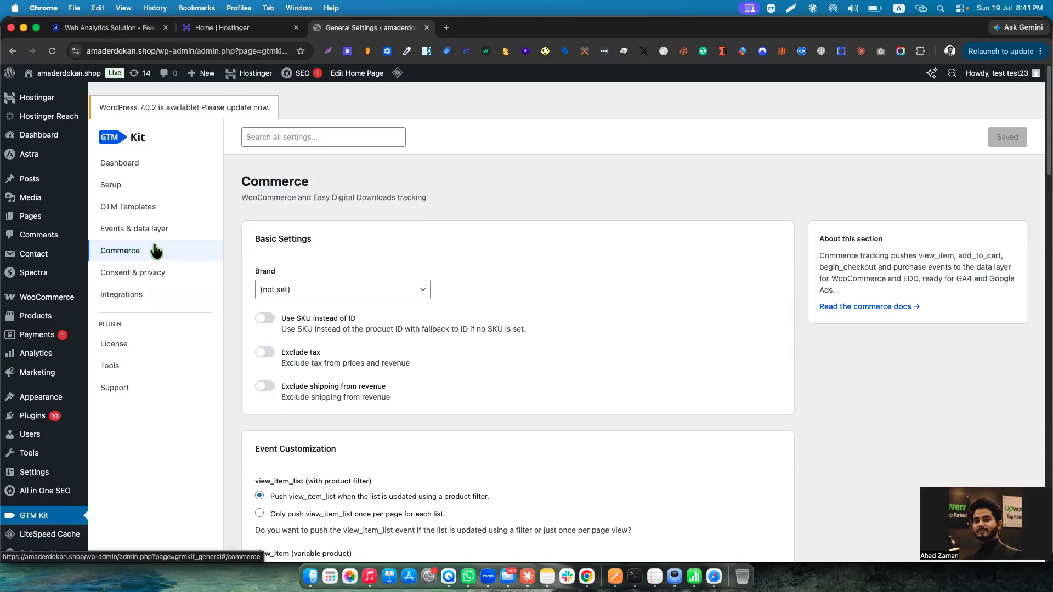
scroll(400, 304, "down", 6)
scroll(400, 307, "down", 20)
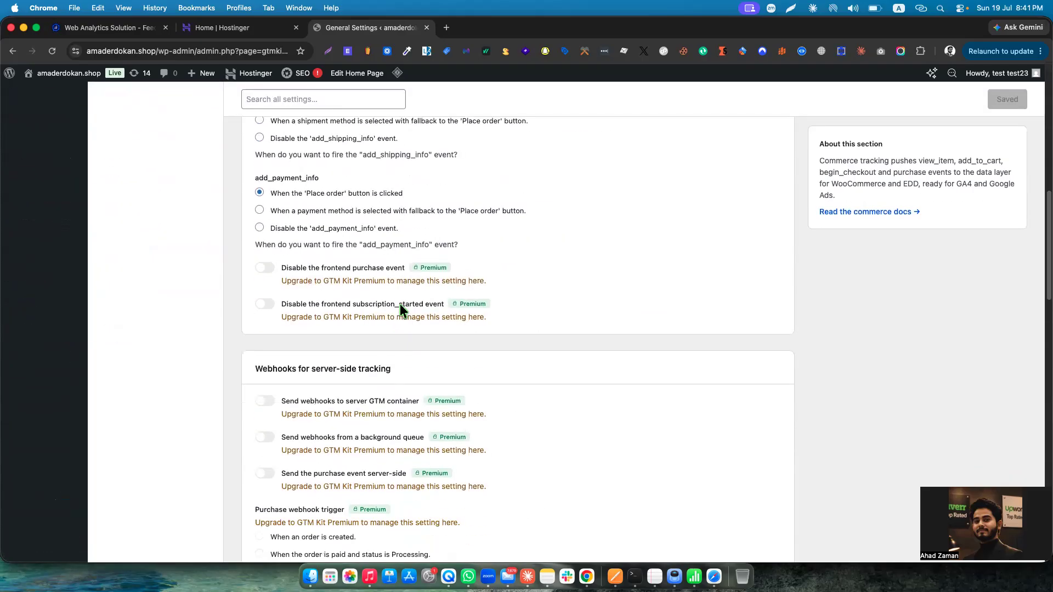
scroll(400, 307, "up", 18)
scroll(393, 302, "up", 8)
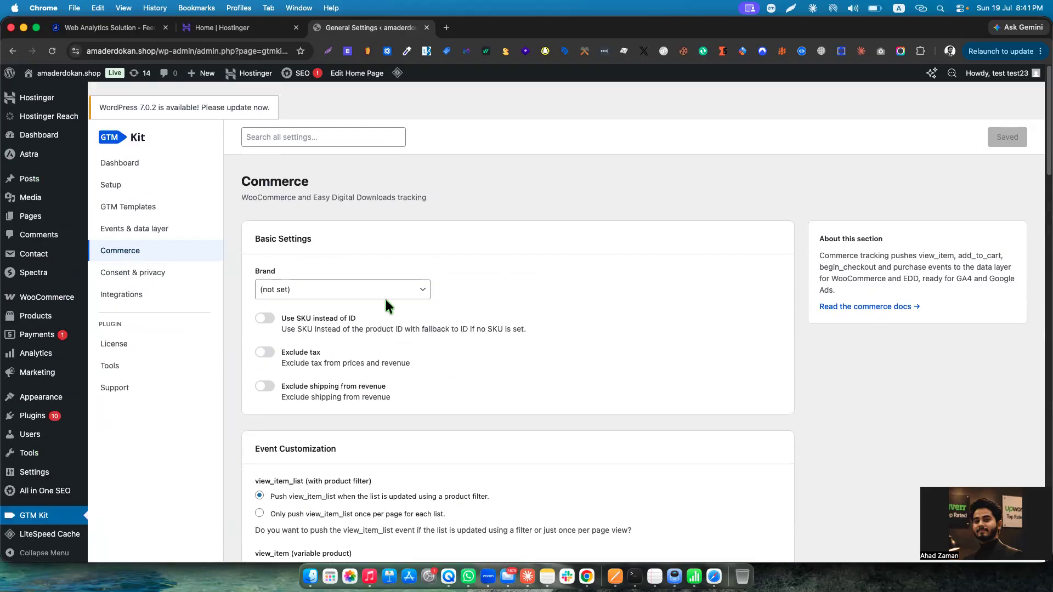
Examine the Events & data layer settings and filter them to the WooCommerce integration.
left_click(144, 233)
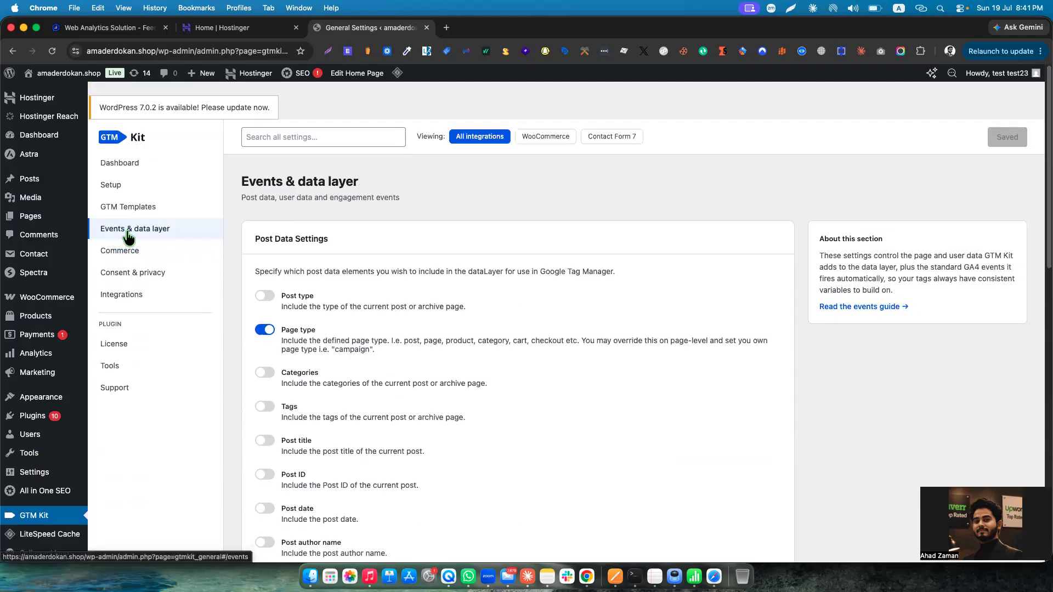
scroll(376, 346, "down", 8)
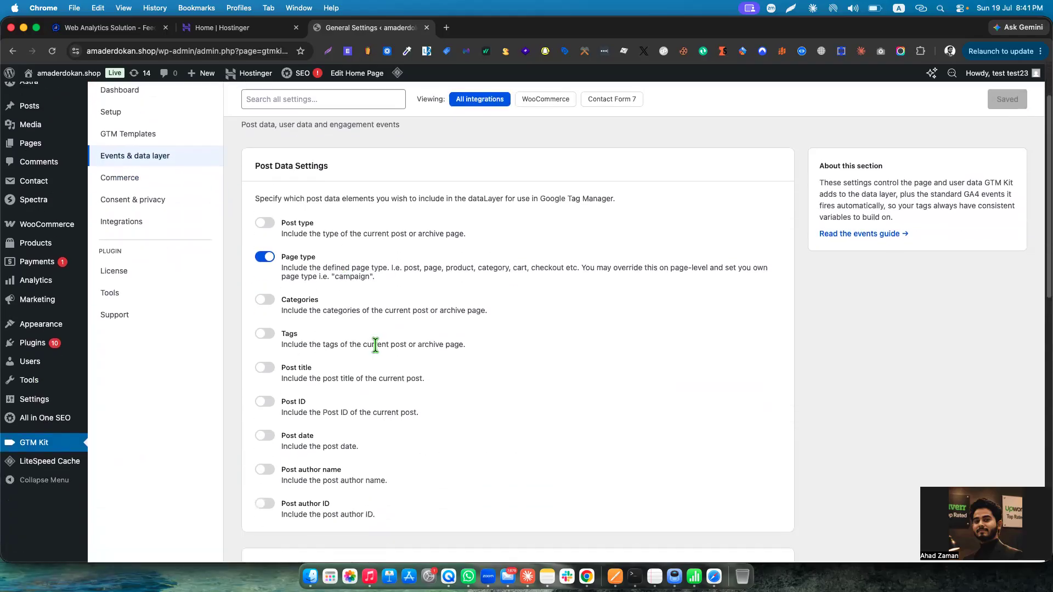
scroll(376, 351, "down", 5)
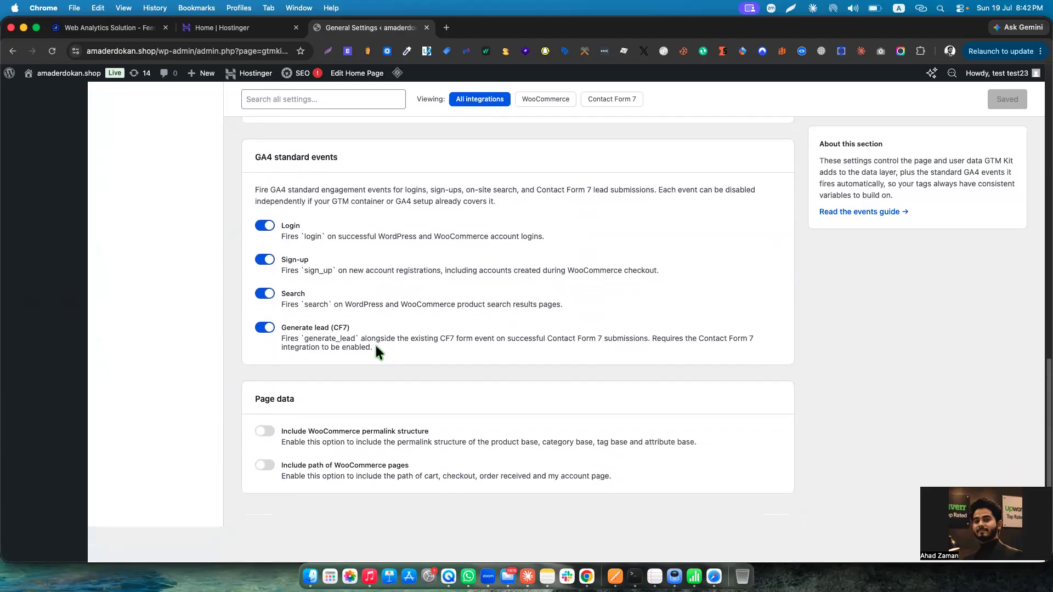
scroll(410, 335, "up", 15)
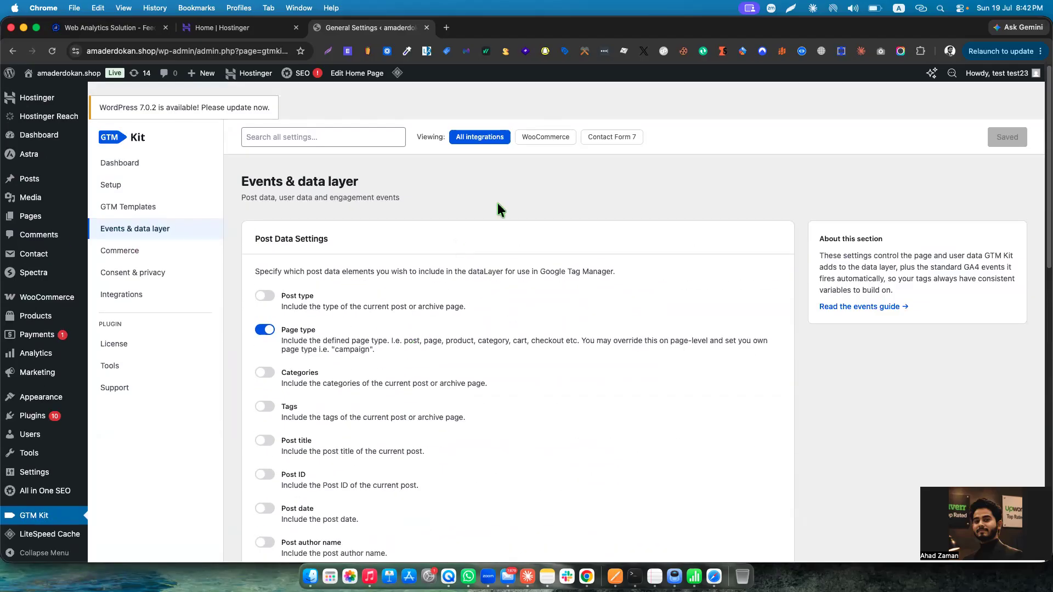
left_click(558, 136)
scroll(436, 299, "down", 3)
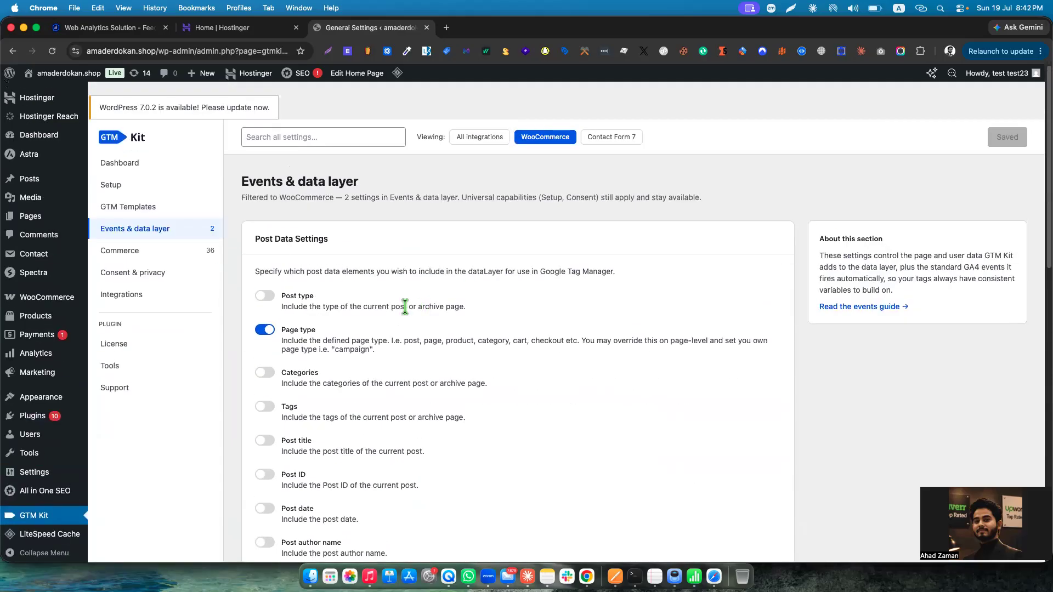
Enable Include customer data in the User Data section of GTM Kit's Commerce settings and save the changes.
left_click(149, 250)
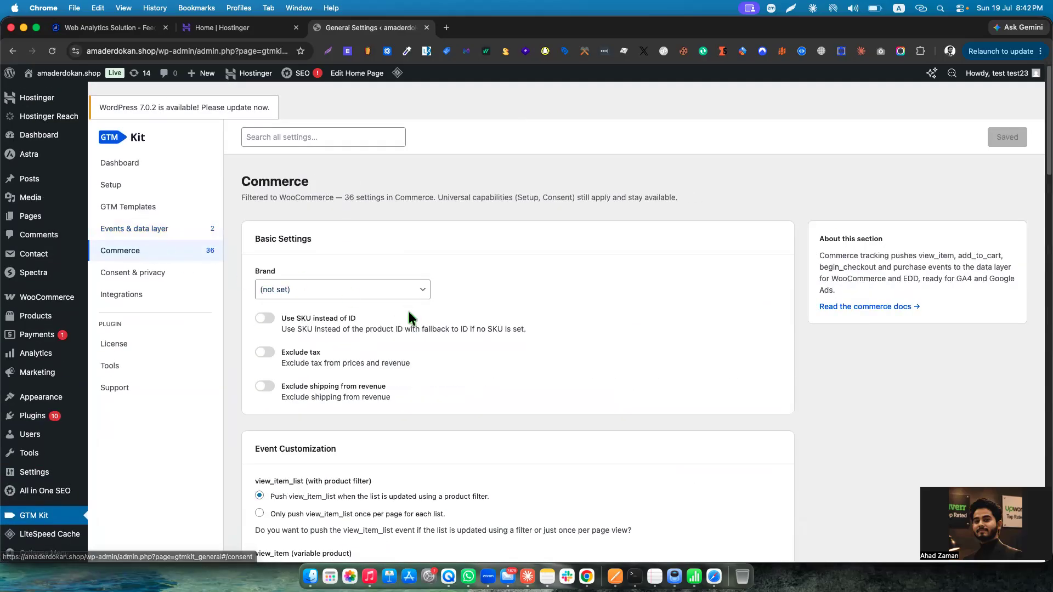
scroll(410, 312, "down", 15)
scroll(409, 313, "down", 10)
scroll(409, 313, "up", 5)
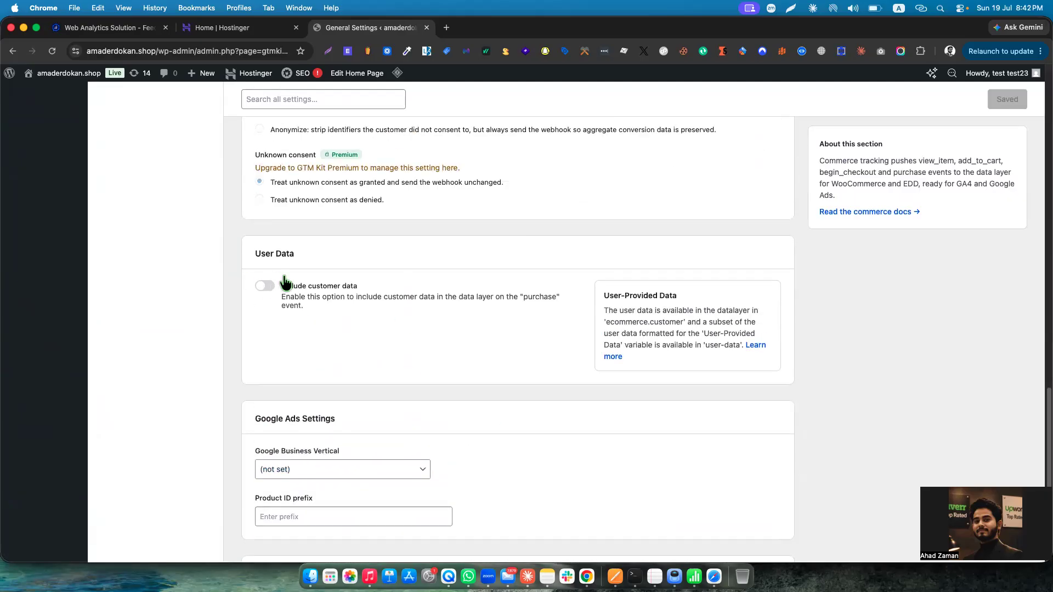
scroll(315, 293, "up", 15)
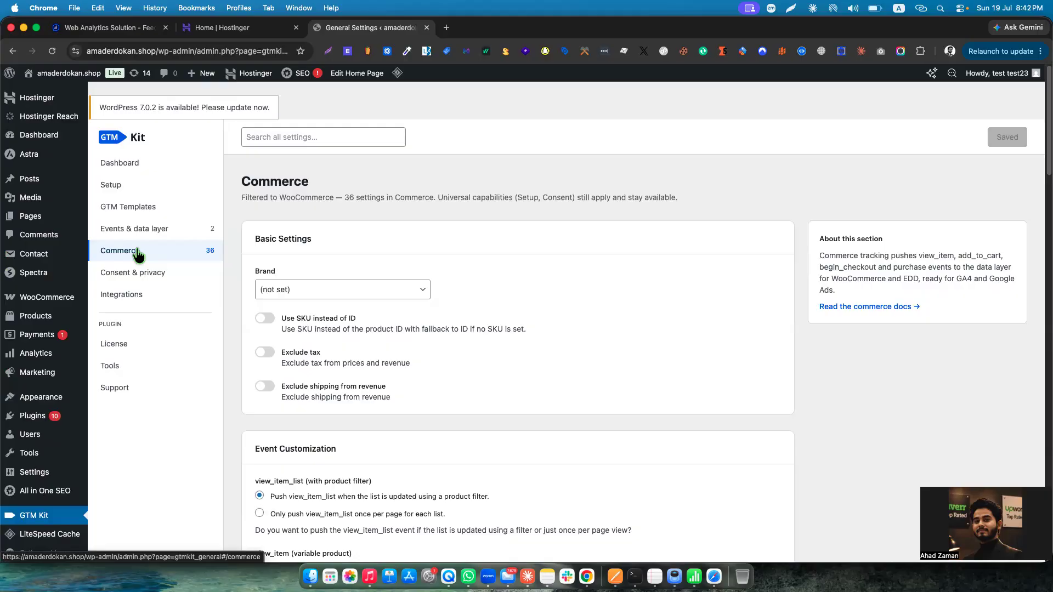
scroll(482, 310, "down", 15)
scroll(393, 353, "down", 15)
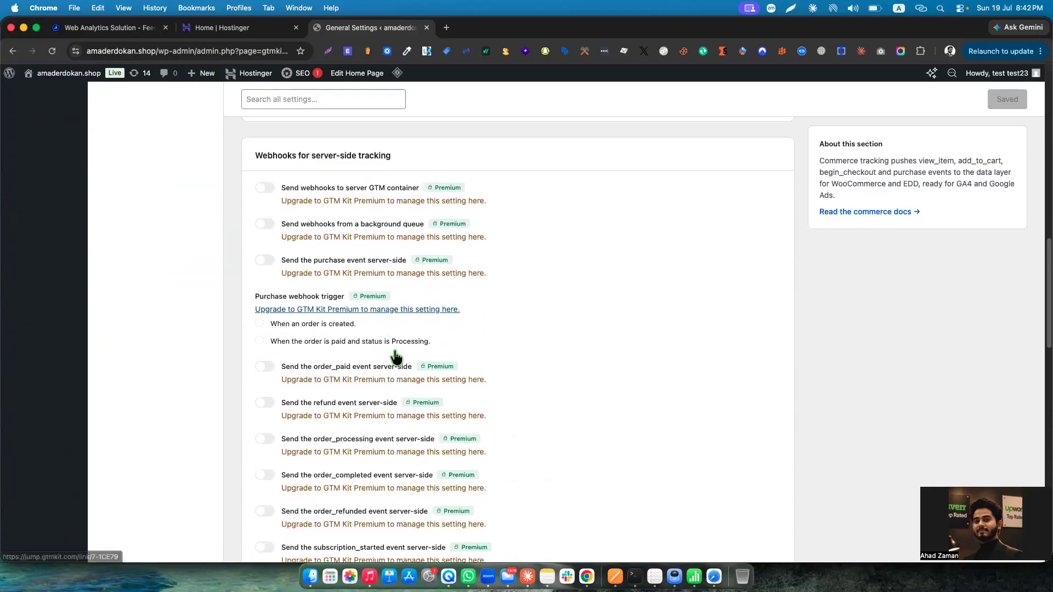
left_click_drag(261, 235, 305, 236)
left_click(333, 251)
left_click(266, 265)
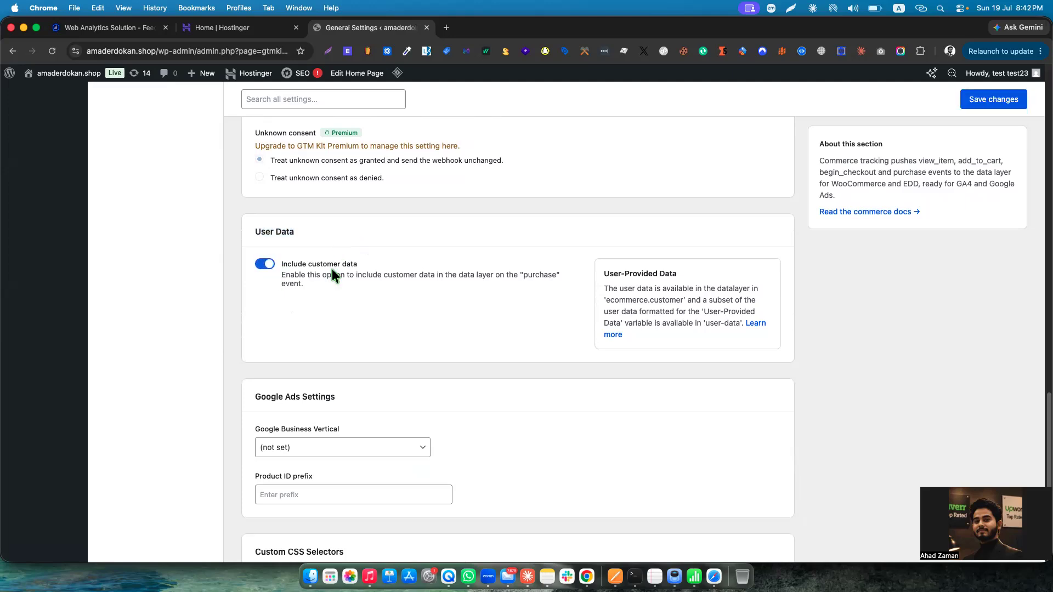
left_click(985, 100)
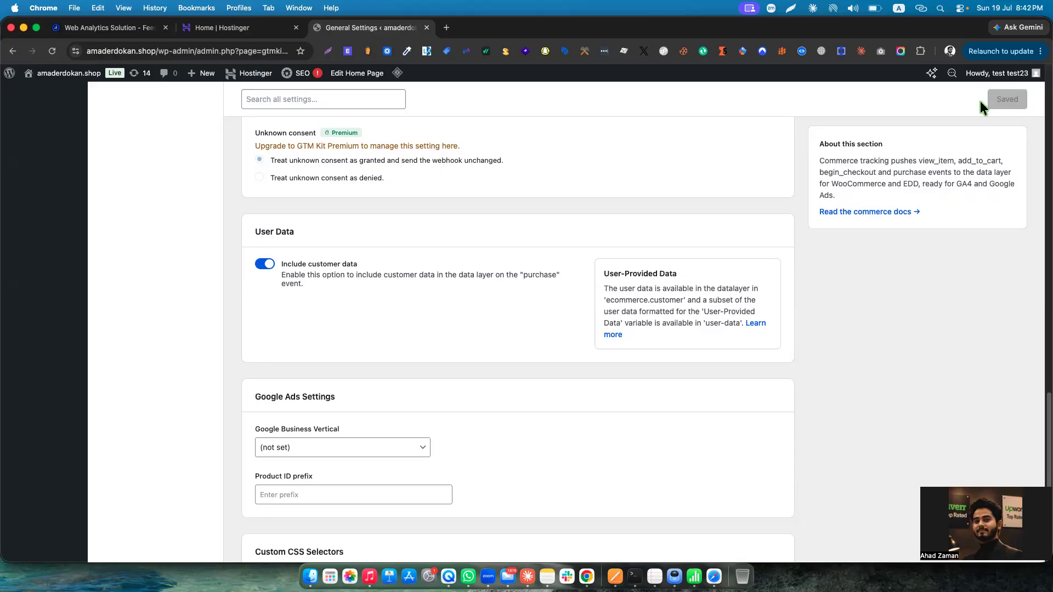
Open the WooCommerce configuration from GTM Kit's integrations.
scroll(350, 292, "up", 15)
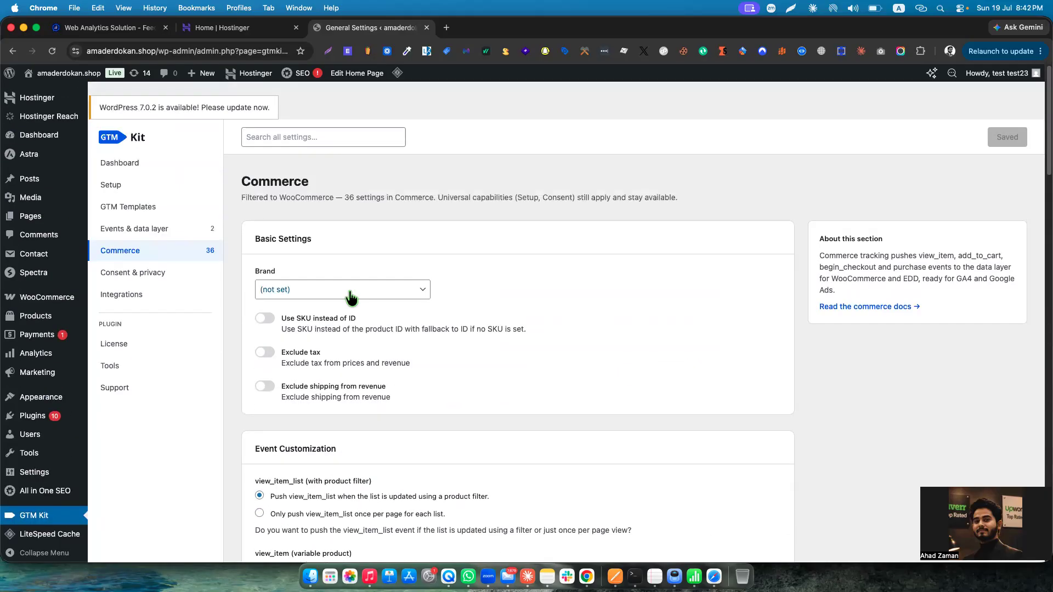
left_click(141, 296)
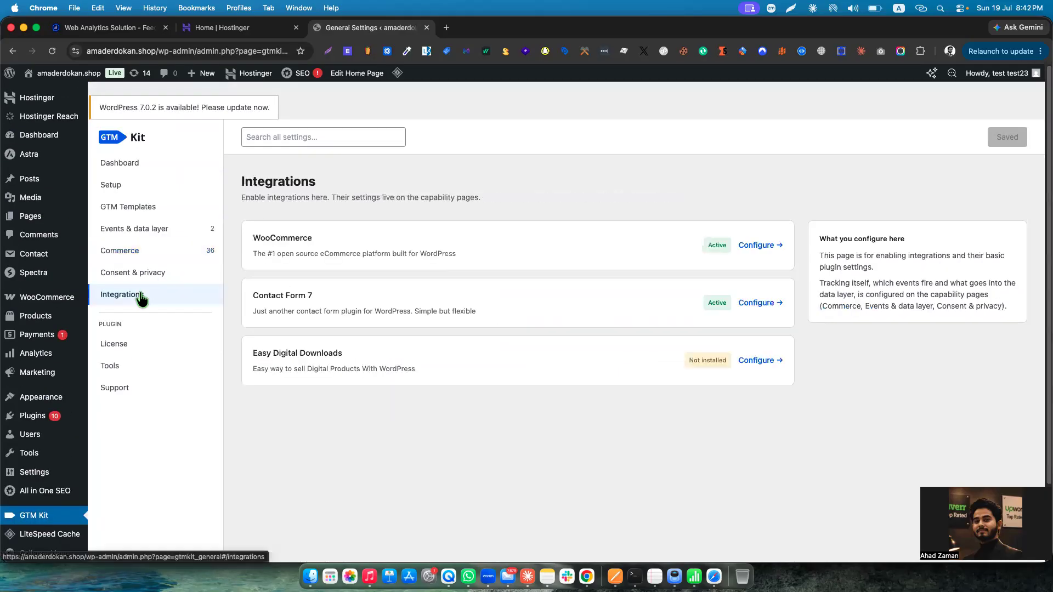
left_click(757, 246)
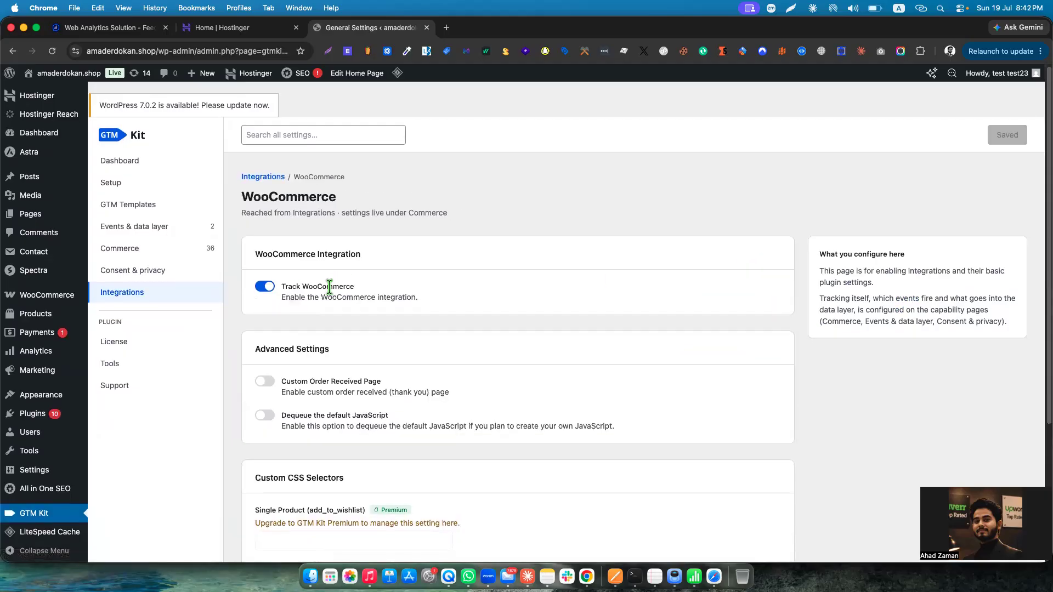
Check the GTM Container ID in GTM Kit's general container settings.
left_click(134, 187)
left_click_drag(324, 313, 236, 316)
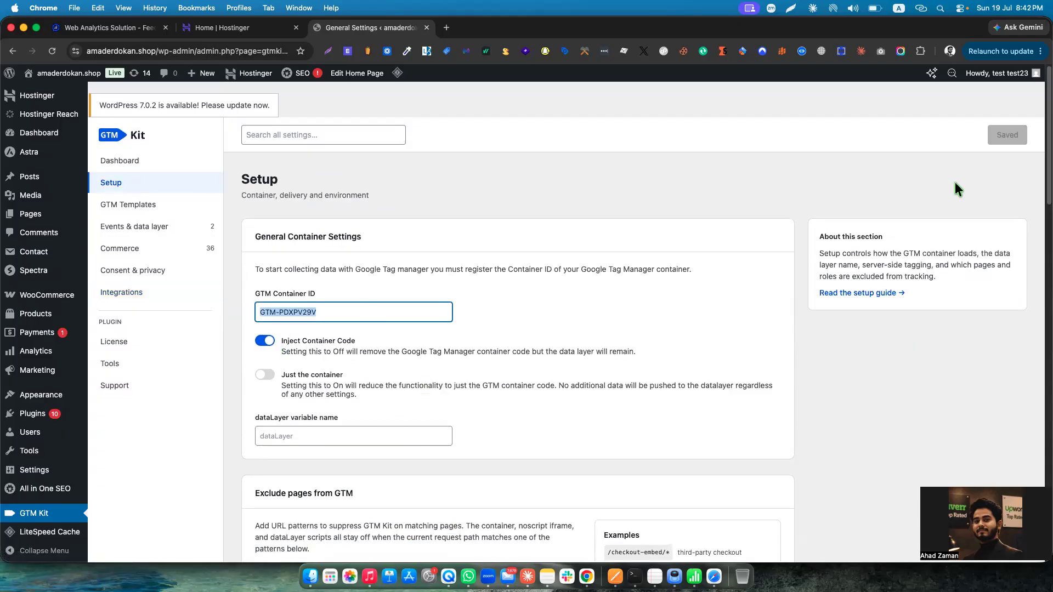
left_click(994, 140)
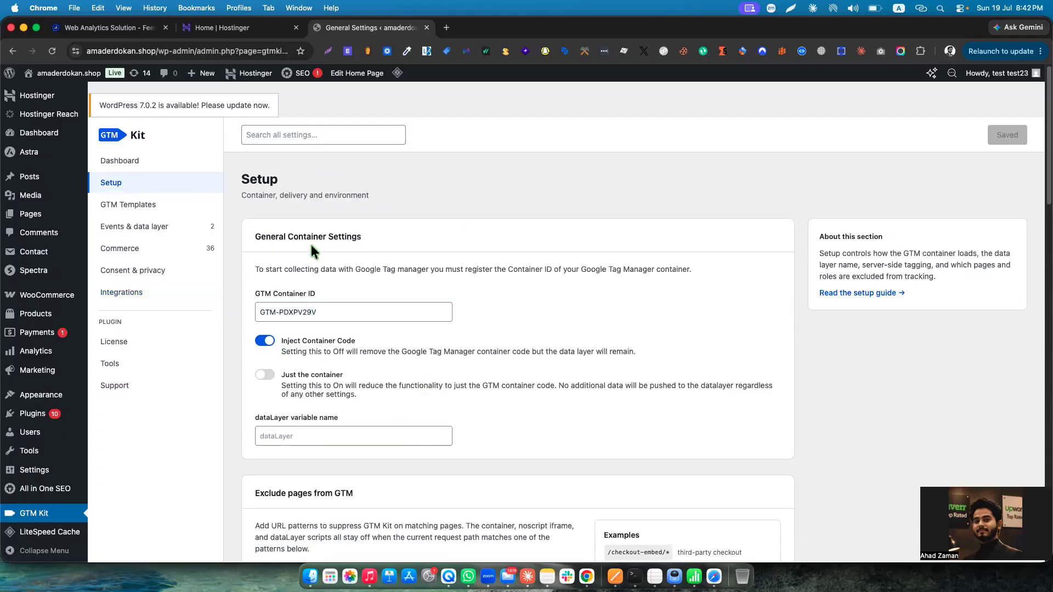
Recheck the WooCommerce integration's tracking option and the Commerce settings down to the User Data section.
left_click(135, 292)
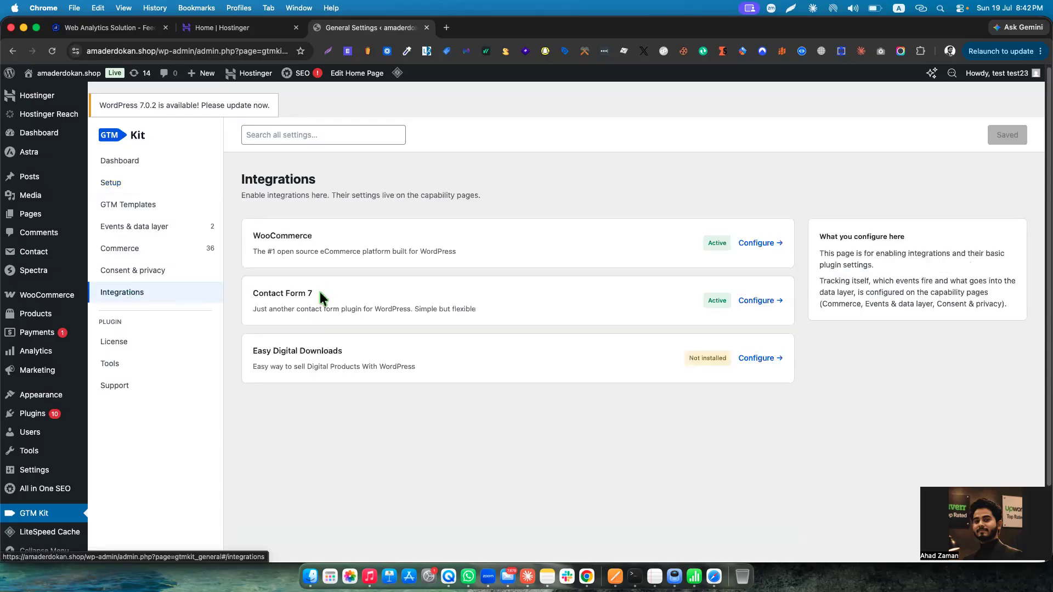
double_click(278, 236)
left_click(768, 246)
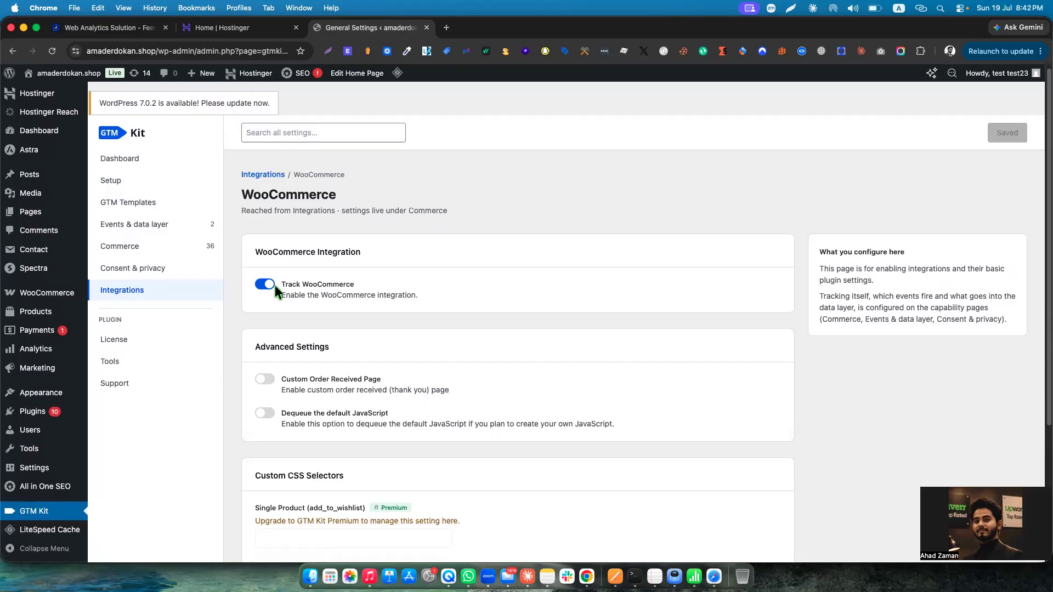
left_click(154, 250)
scroll(391, 354, "down", 20)
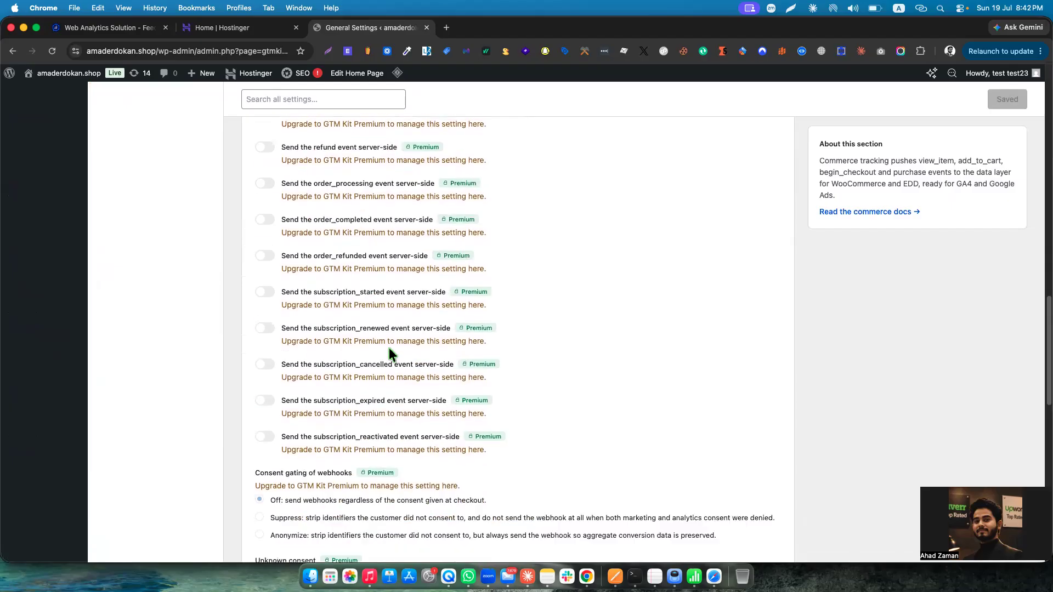
scroll(390, 351, "down", 6)
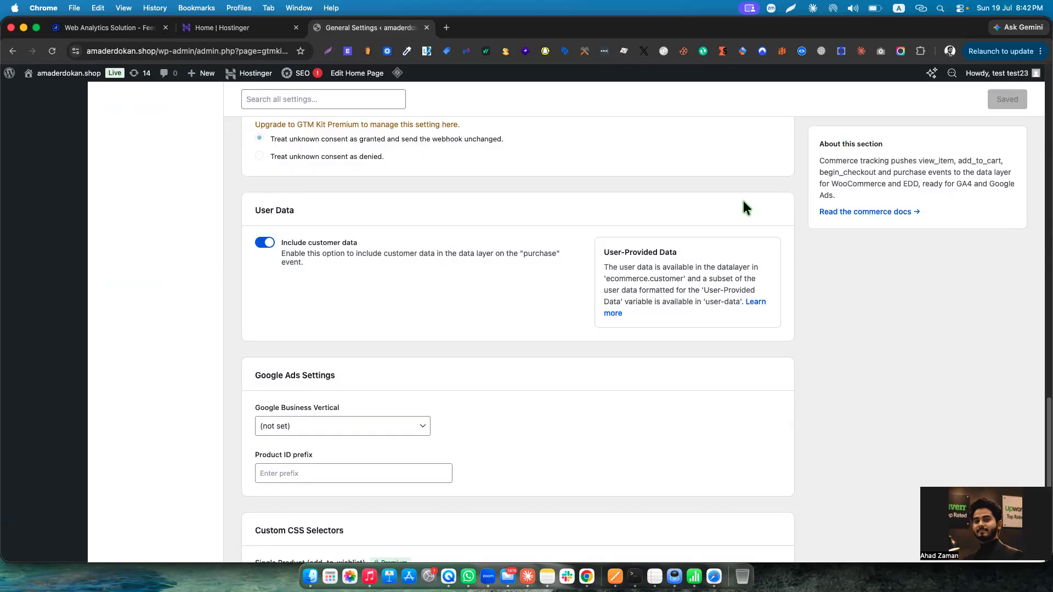
scroll(547, 281, "up", 10)
scroll(546, 279, "up", 6)
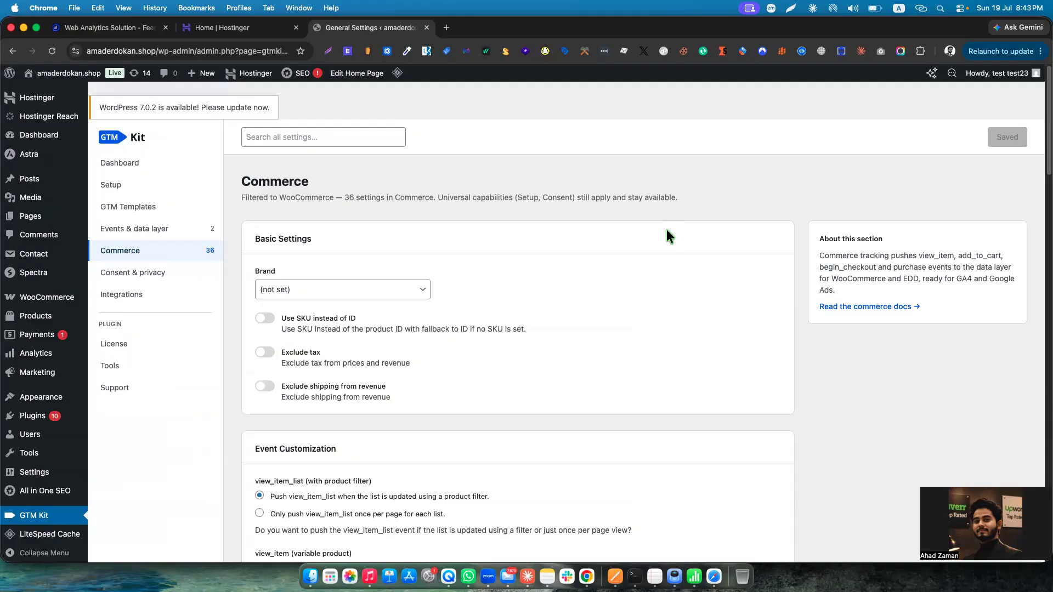
key("ctrl+Up")
left_click(524, 207)
left_click(706, 154)
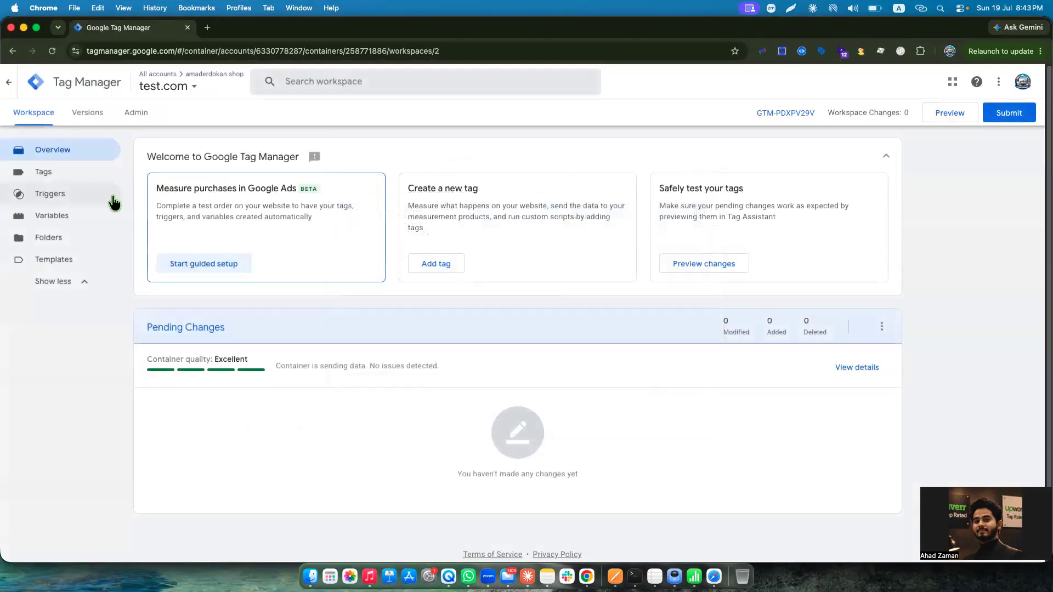
left_click(939, 124)
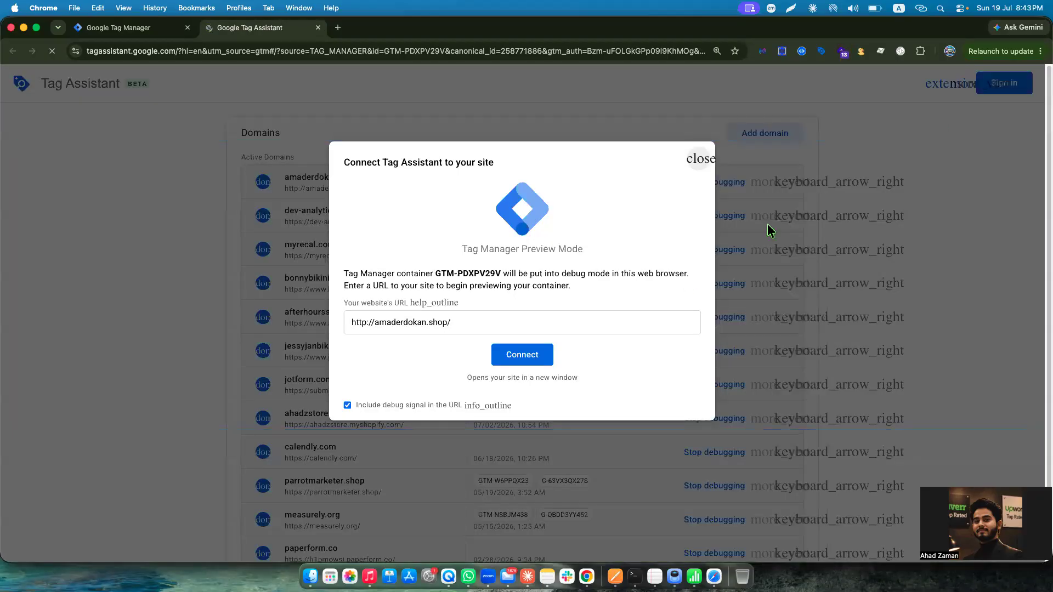
left_click(535, 355)
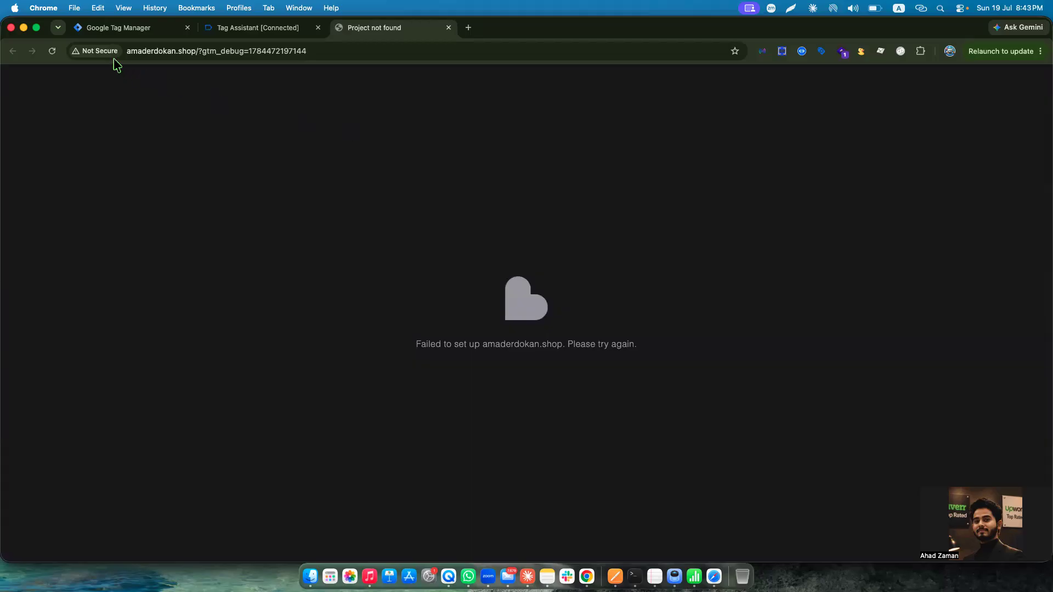
left_click(99, 51)
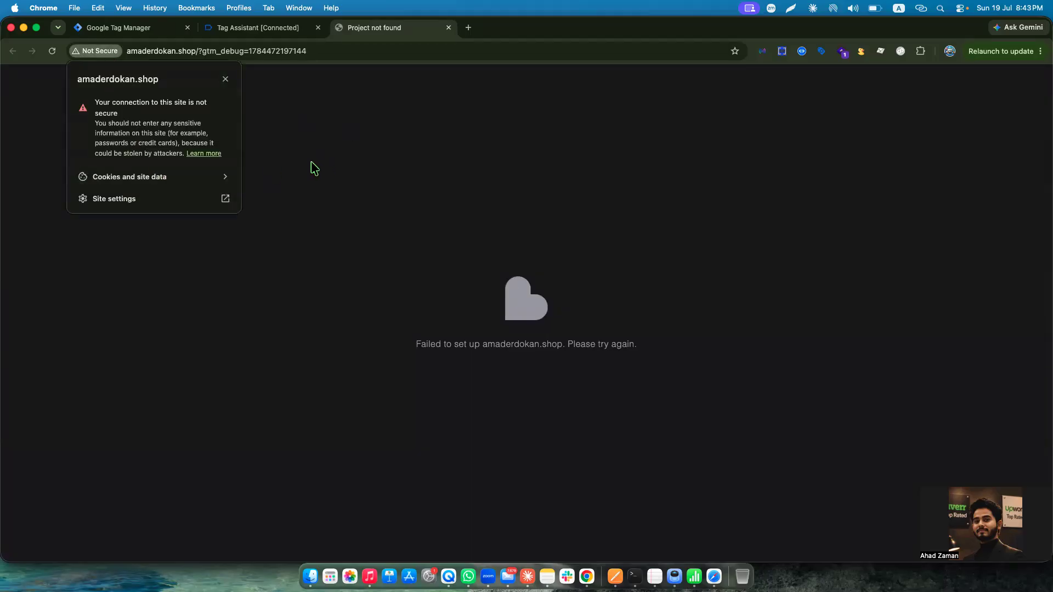
left_click(233, 199)
left_click(639, 166)
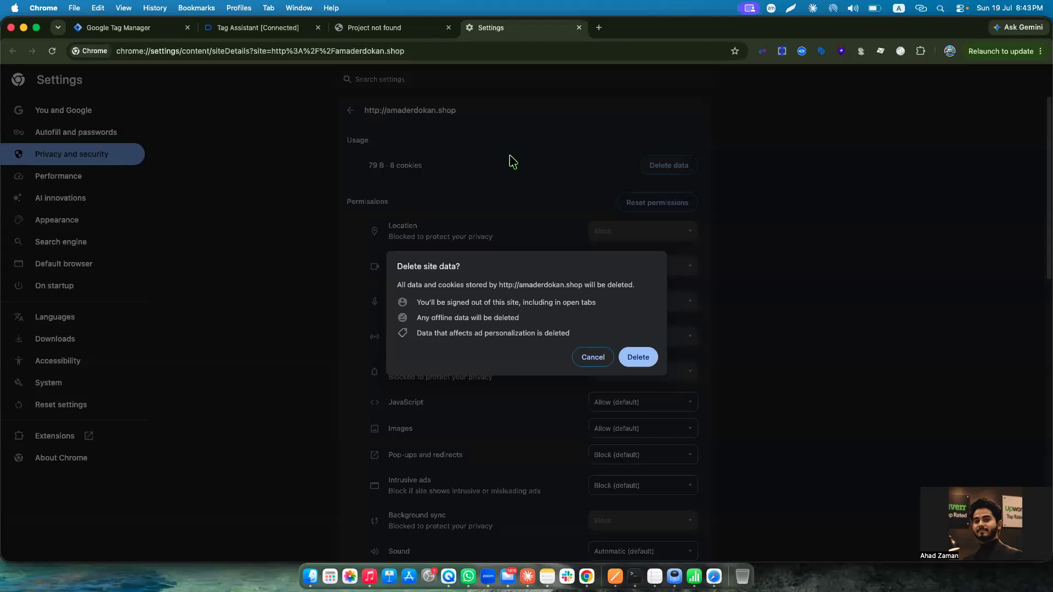
left_click(636, 357)
Clear the remaining on-device site data for amaderdokan.shop and reload the debug page.
left_click(379, 27)
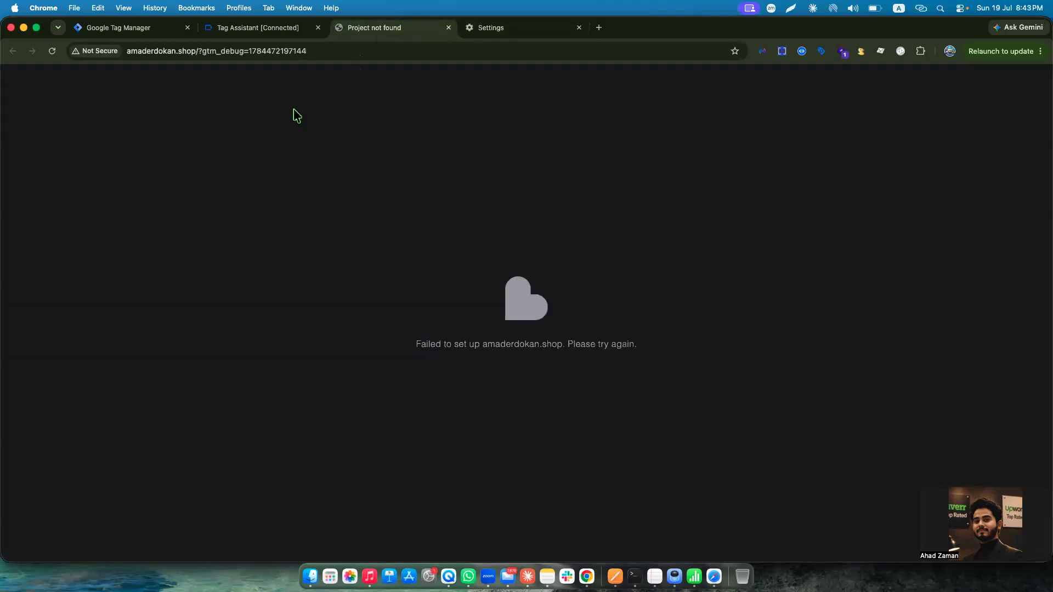
left_click(94, 51)
left_click(177, 171)
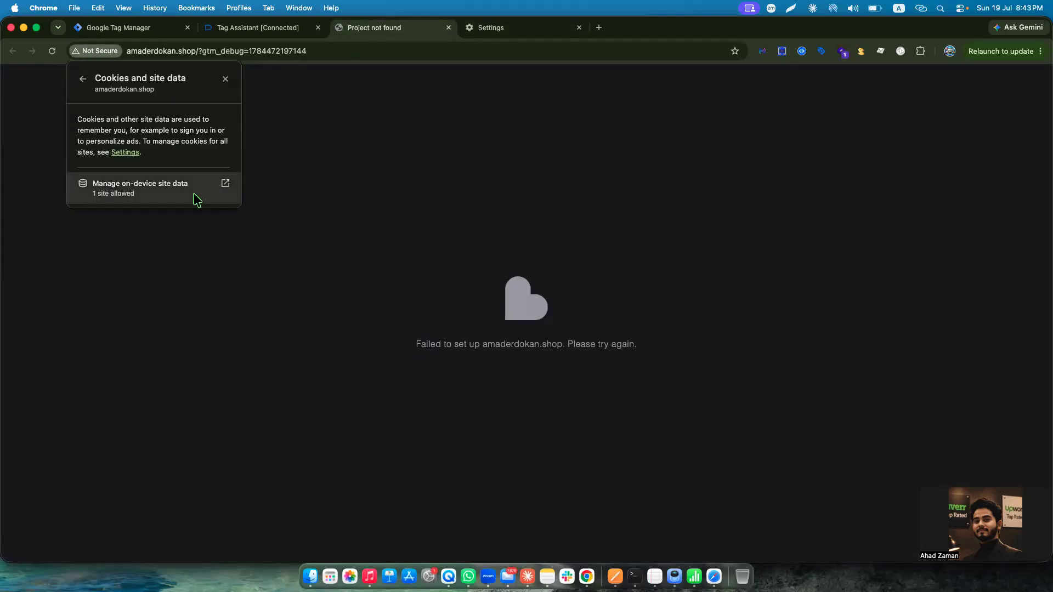
left_click(197, 200)
left_click(614, 171)
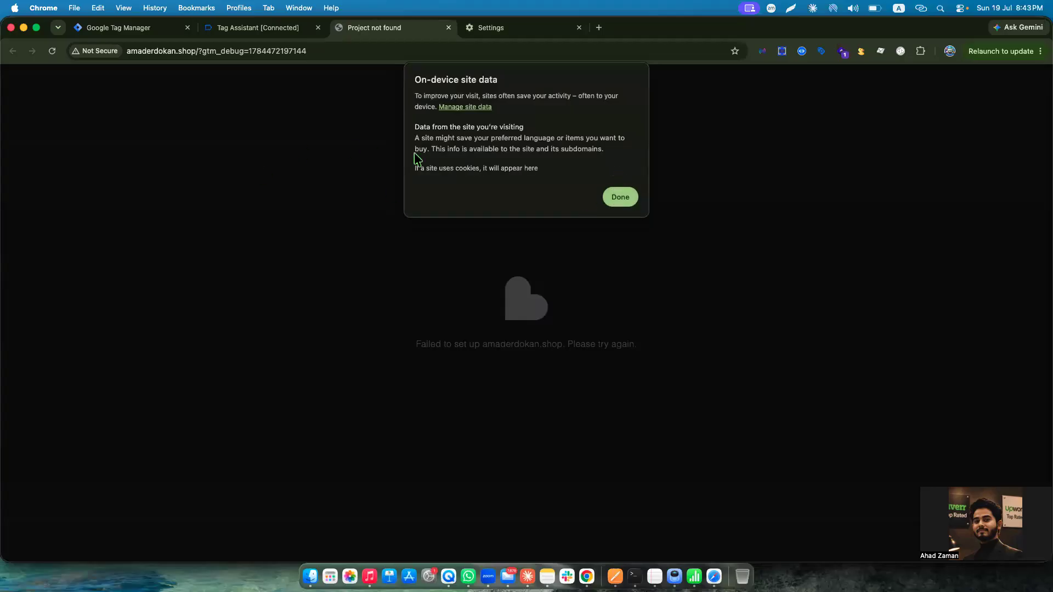
left_click(620, 203)
left_click(642, 81)
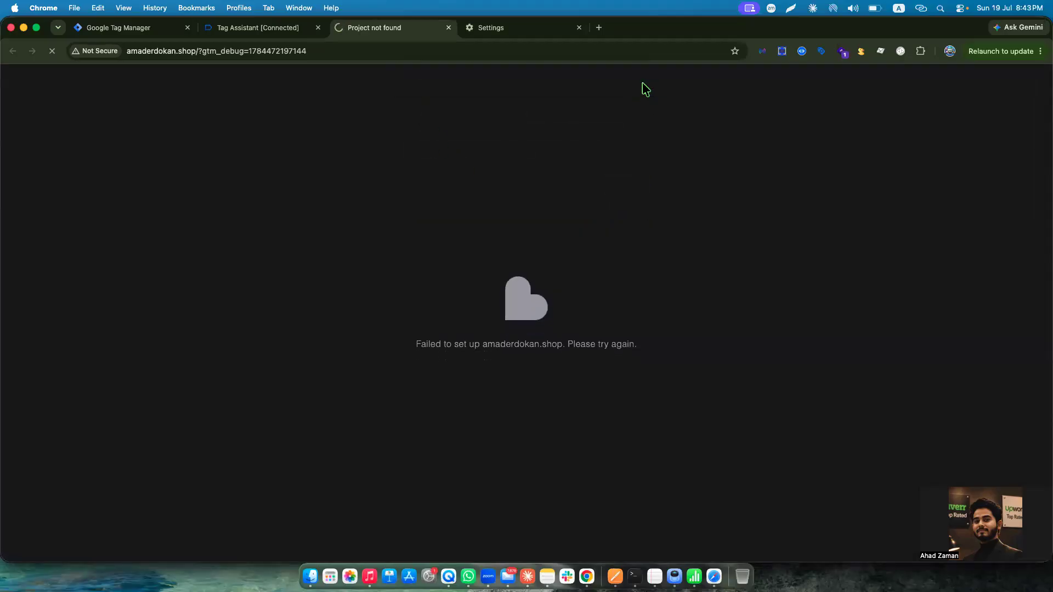
Replace the site settings and failed debug tabs with a new one showing amaderdokan.shop/product/hand-sanitizer/.
left_click(524, 32)
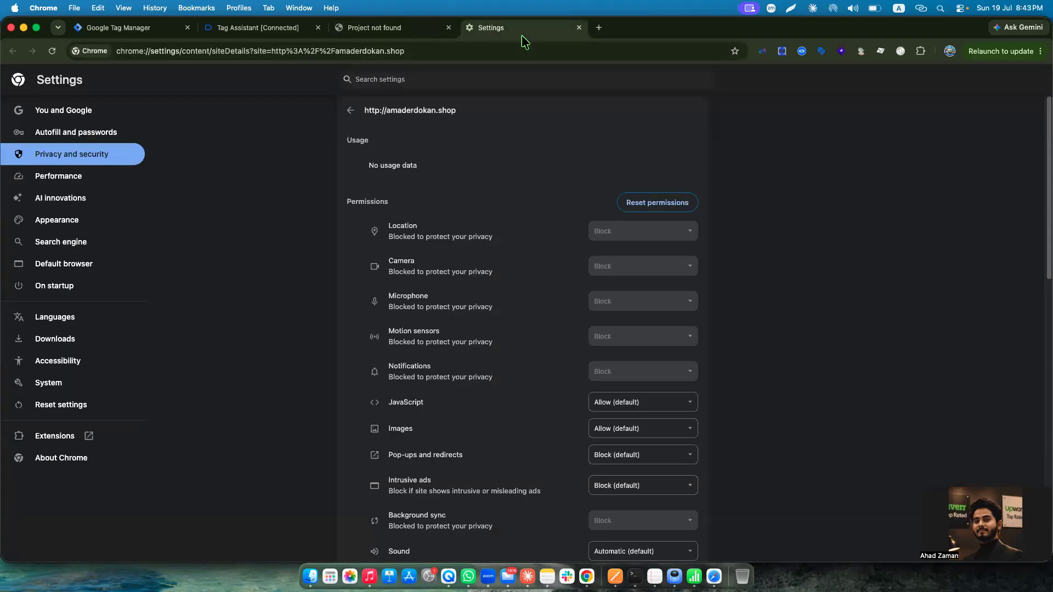
left_click(578, 27)
left_click(468, 29)
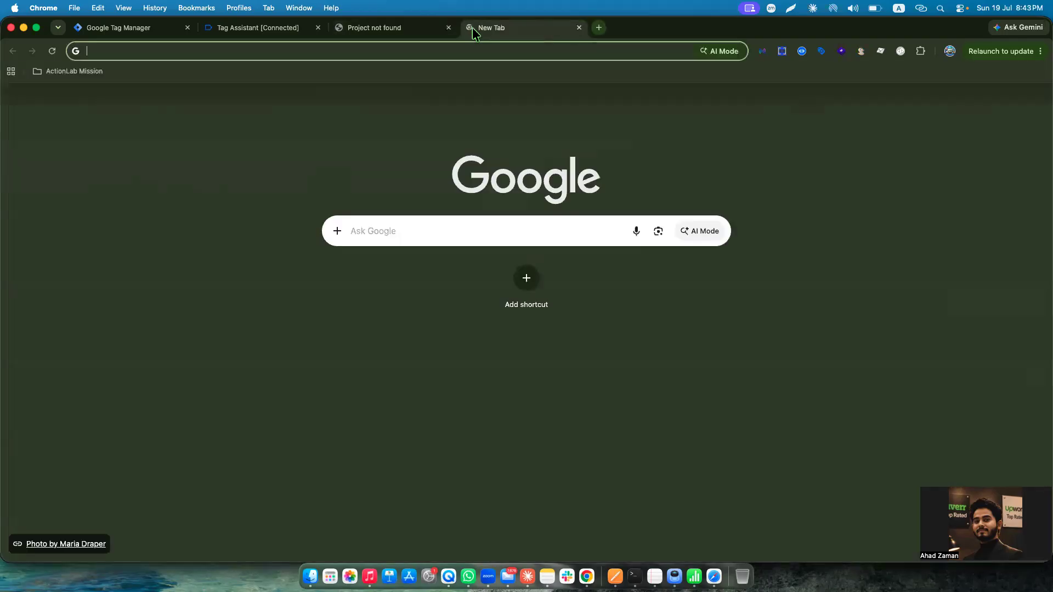
type("ama")
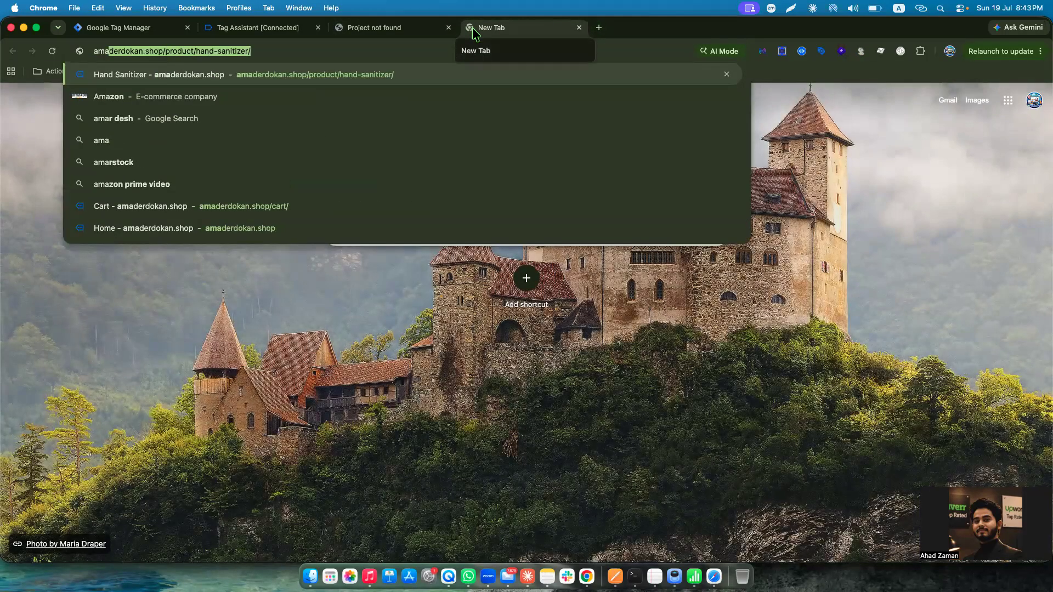
key("Return")
left_click(449, 28)
left_click(253, 52)
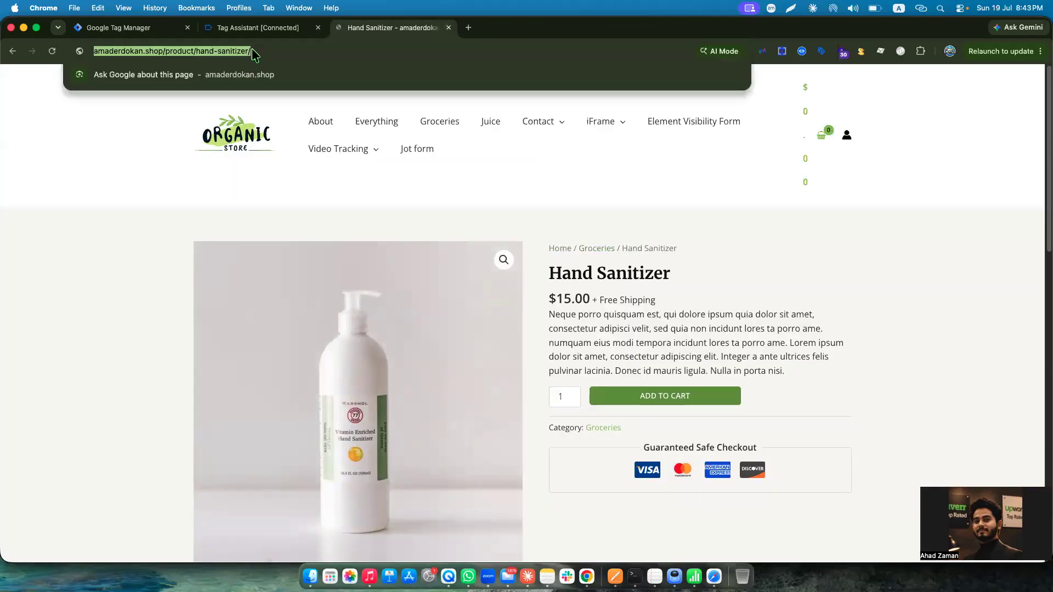
Reopen the amaderdokan.shop debug session from Tag Assistant and check the home page's site information.
left_click(294, 31)
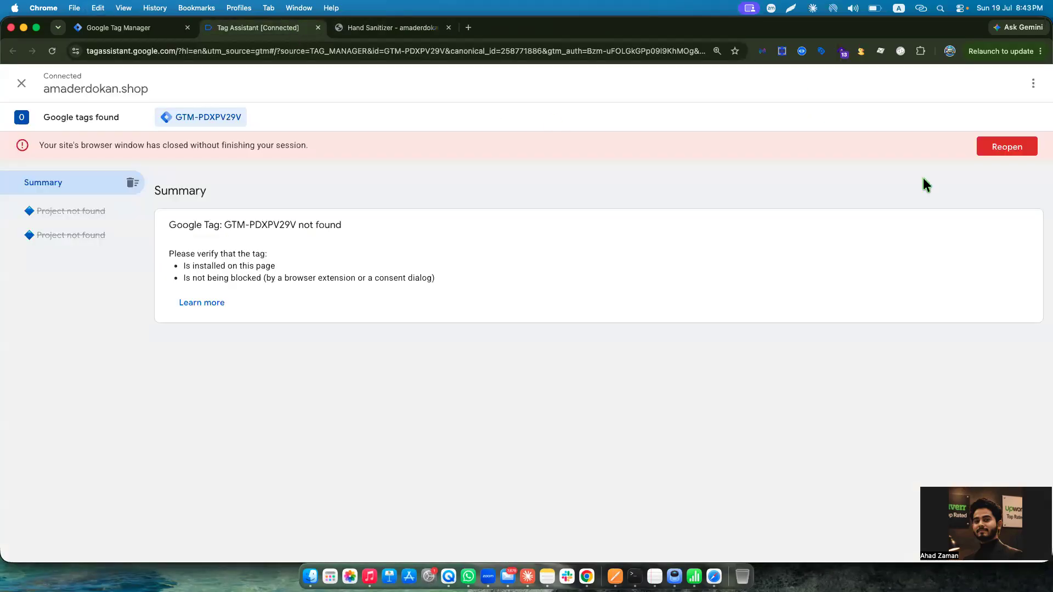
left_click(1017, 145)
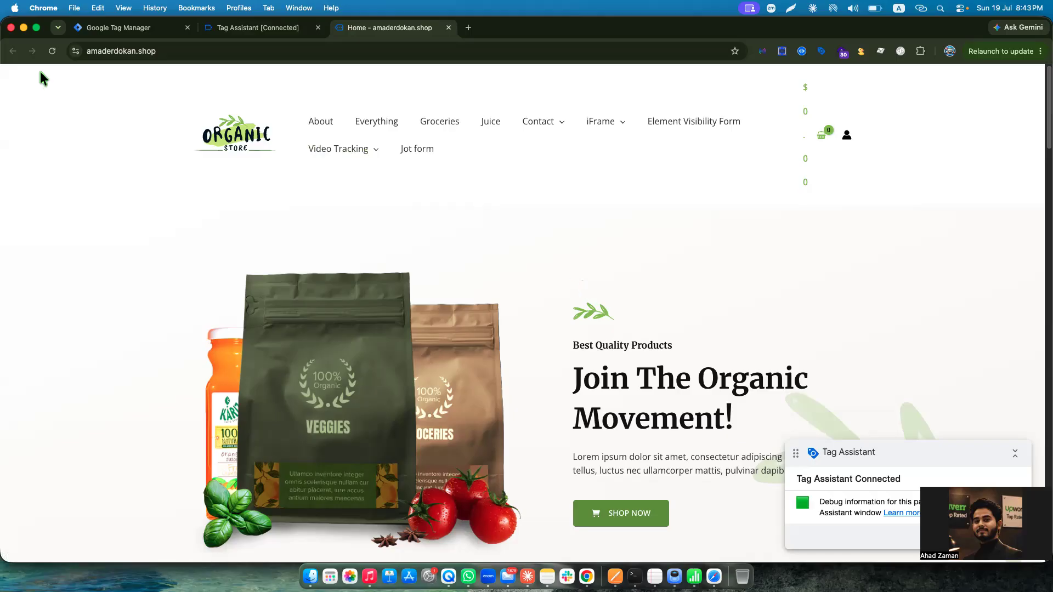
left_click(76, 51)
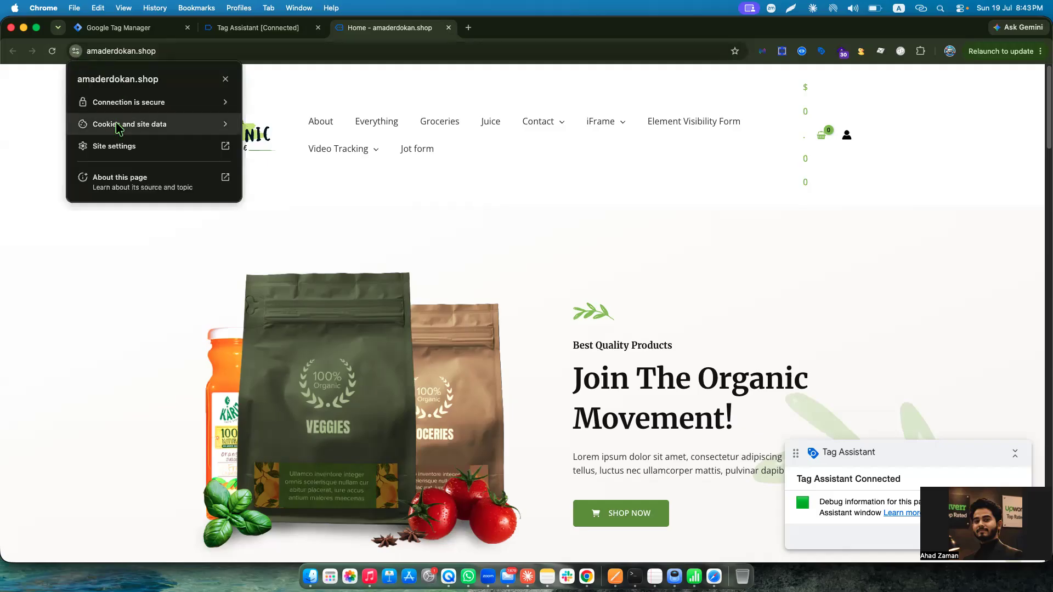
left_click(355, 220)
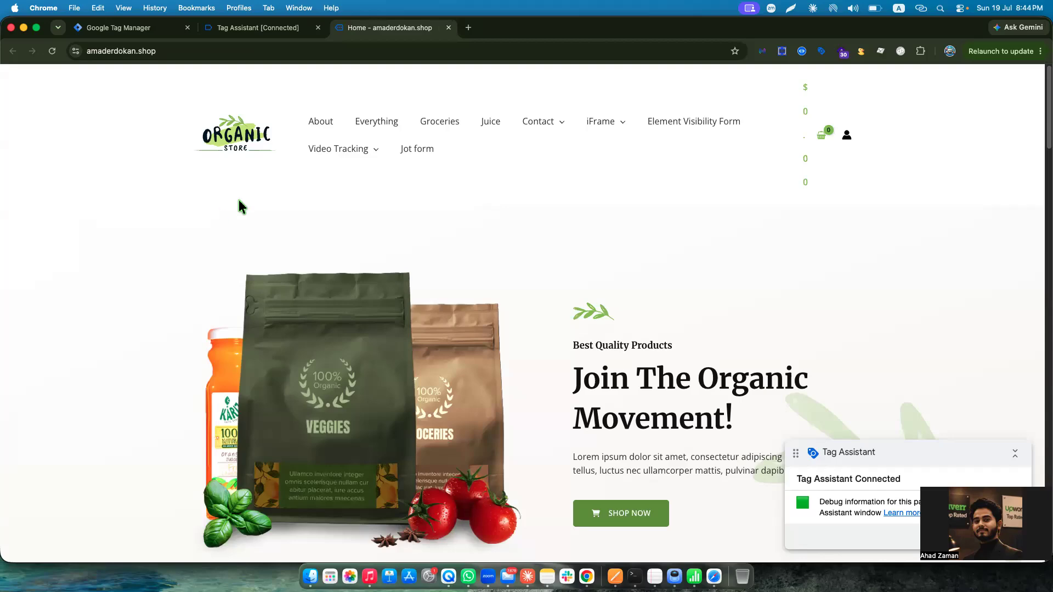
Move the Tag Assistant badge on the store's home page and open the Hand Sanitizer product page.
scroll(628, 283, "down", 8)
scroll(630, 287, "up", 4)
left_click_drag(878, 444, 700, 266)
scroll(596, 318, "up", 5)
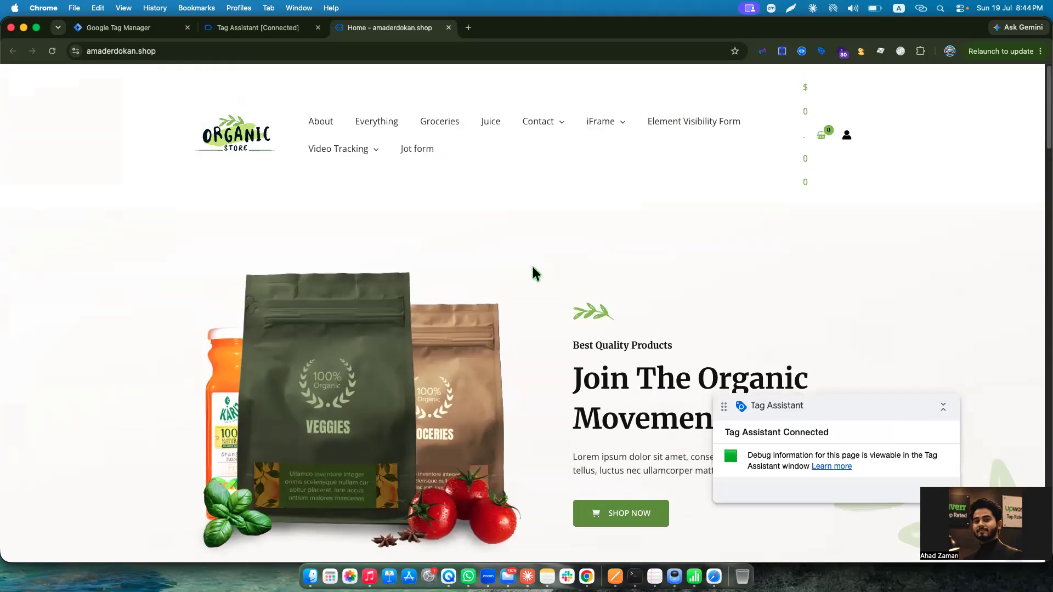
scroll(551, 255, "down", 10)
left_click(449, 137)
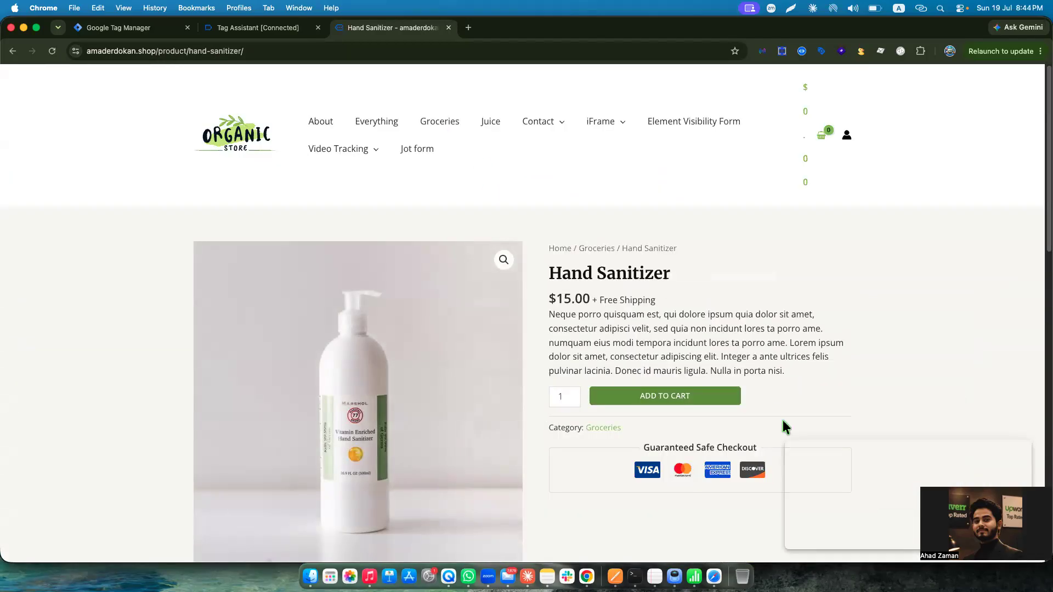
Try to add one Hand Sanitizer to the cart from its product page.
scroll(652, 289, "down", 1)
scroll(651, 289, "down", 3)
left_click(671, 208)
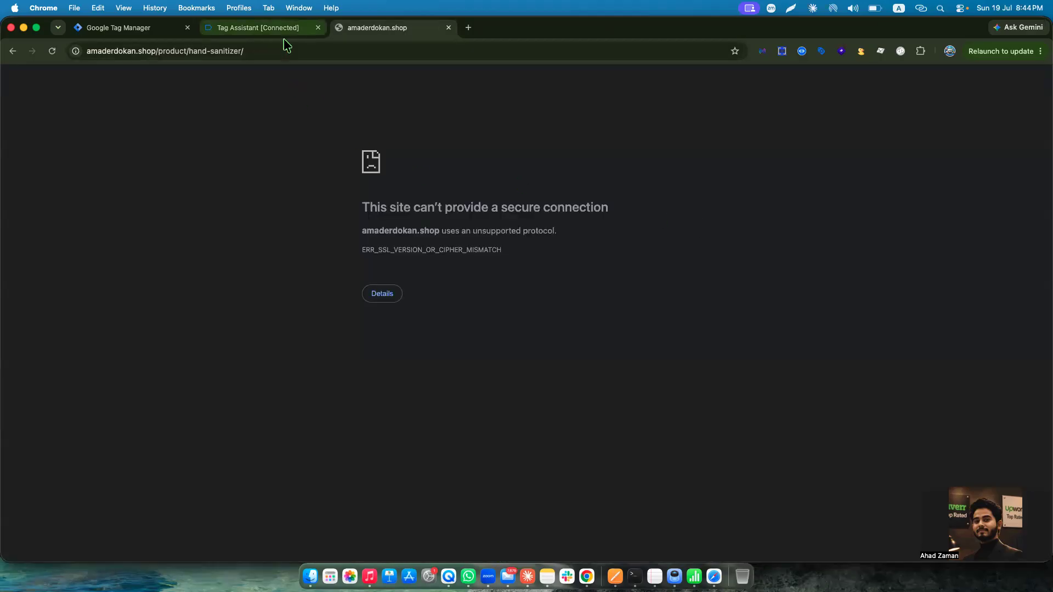
Open the view_item event in the Tag Assistant session and examine its data layer values for the Hand Sanitizer.
left_click(281, 30)
scroll(100, 375, "down", 2)
scroll(88, 356, "down", 1)
left_click(66, 332)
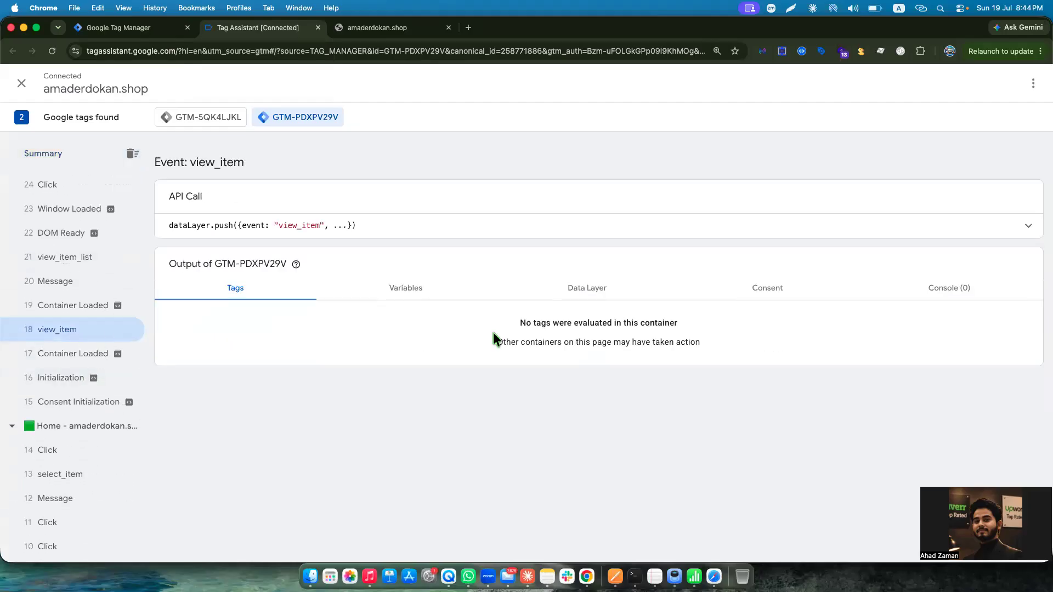
left_click(604, 291)
left_click_drag(224, 505, 64, 352)
Inspect the data layer values of the select_item, view_item_list and add_to_cart events.
scroll(64, 357, "up", 3)
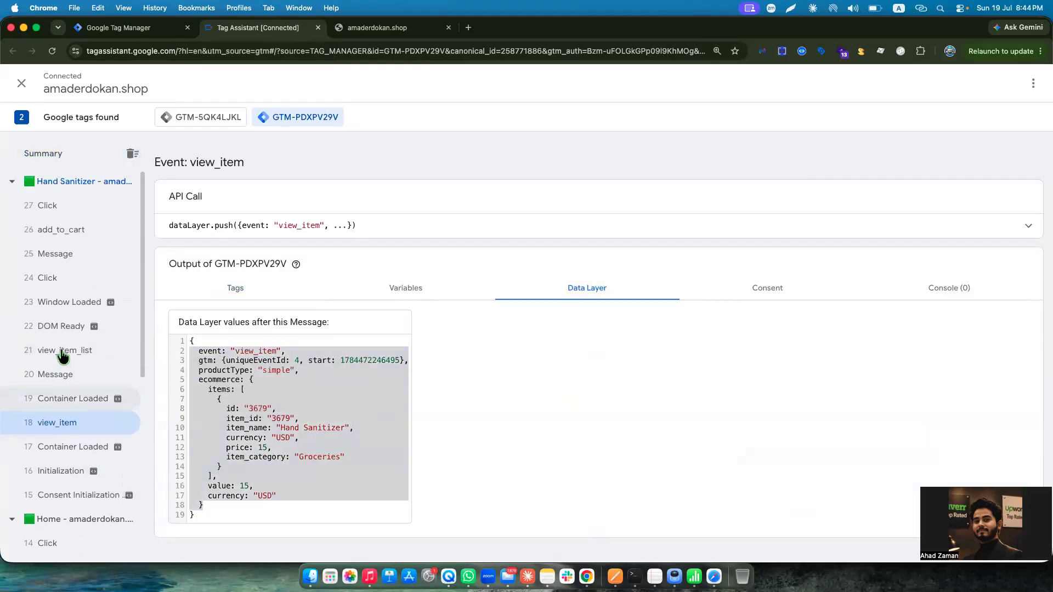
scroll(78, 487, "down", 1)
left_click(63, 528)
left_click(71, 312)
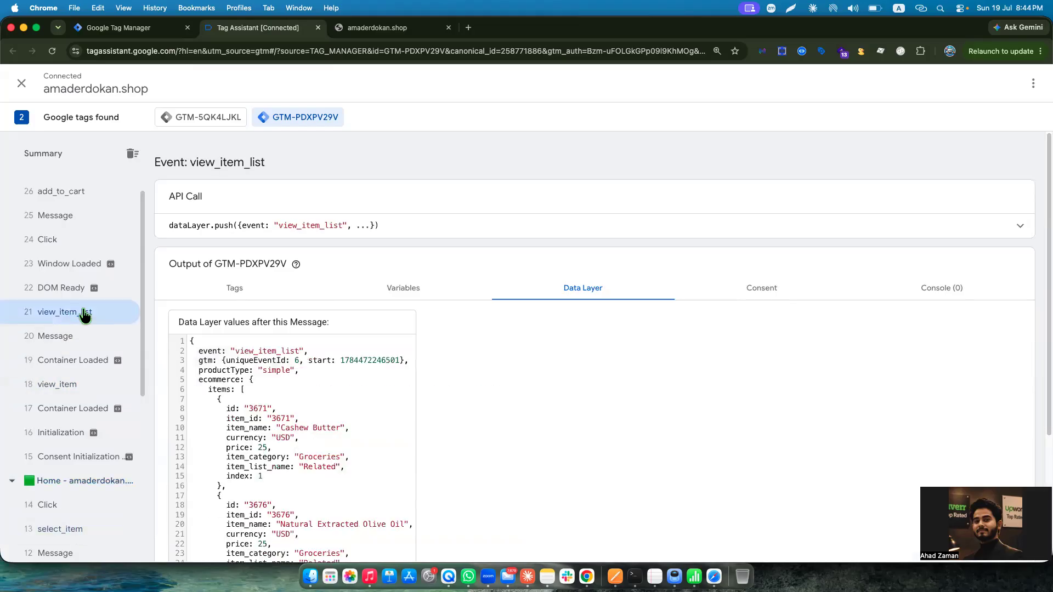
scroll(77, 252, "up", 2)
left_click(62, 231)
Try to reload the failed Hand Sanitizer page and allow the form resubmission.
left_click(378, 28)
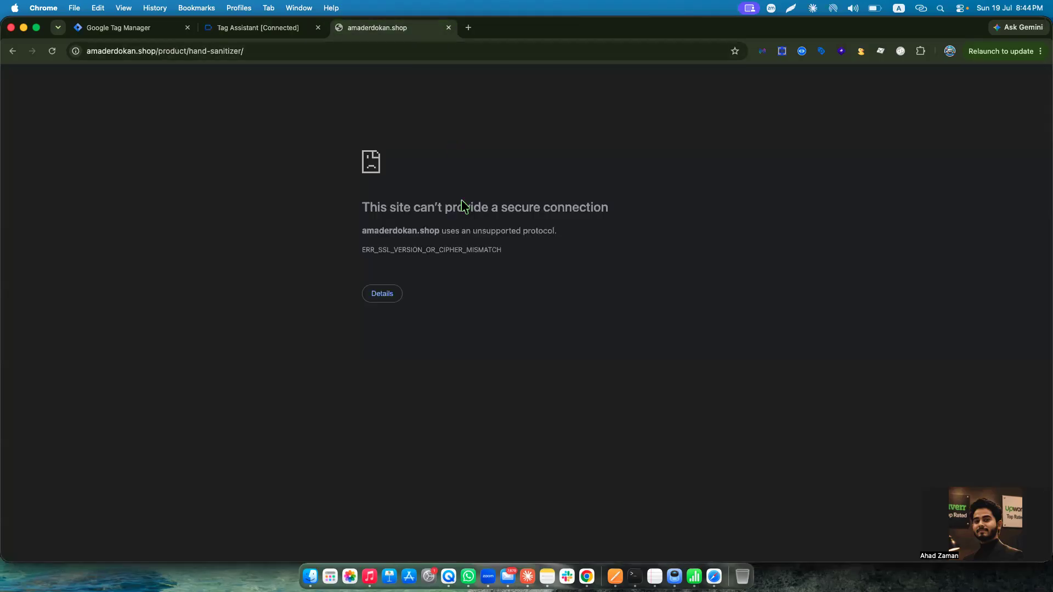
left_click(52, 51)
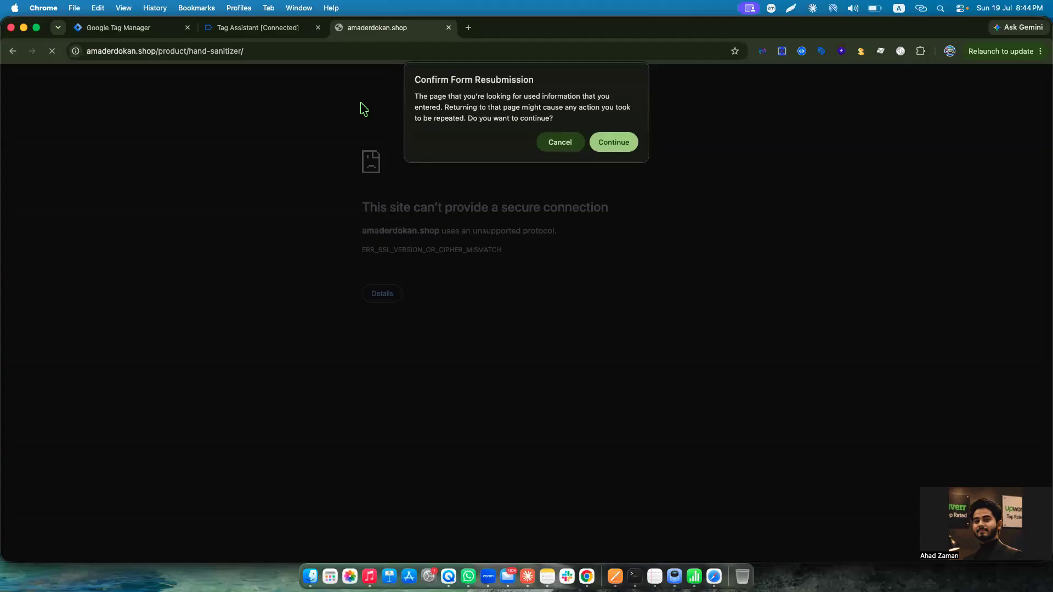
left_click(615, 144)
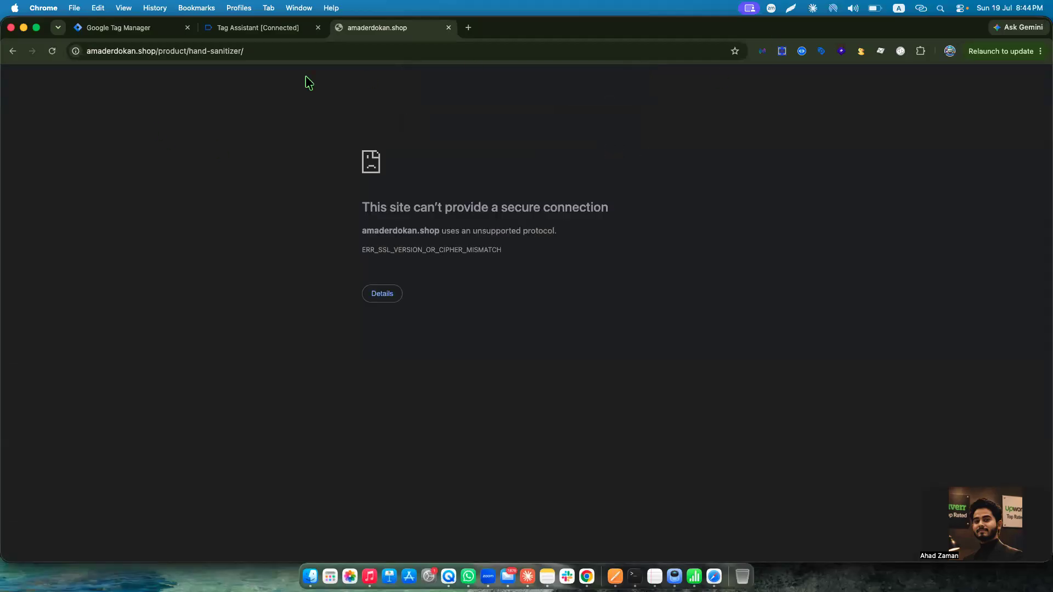
Go back to the store's home page, open the Natural Extracted Olive Oil product page and reload it.
left_click(11, 51)
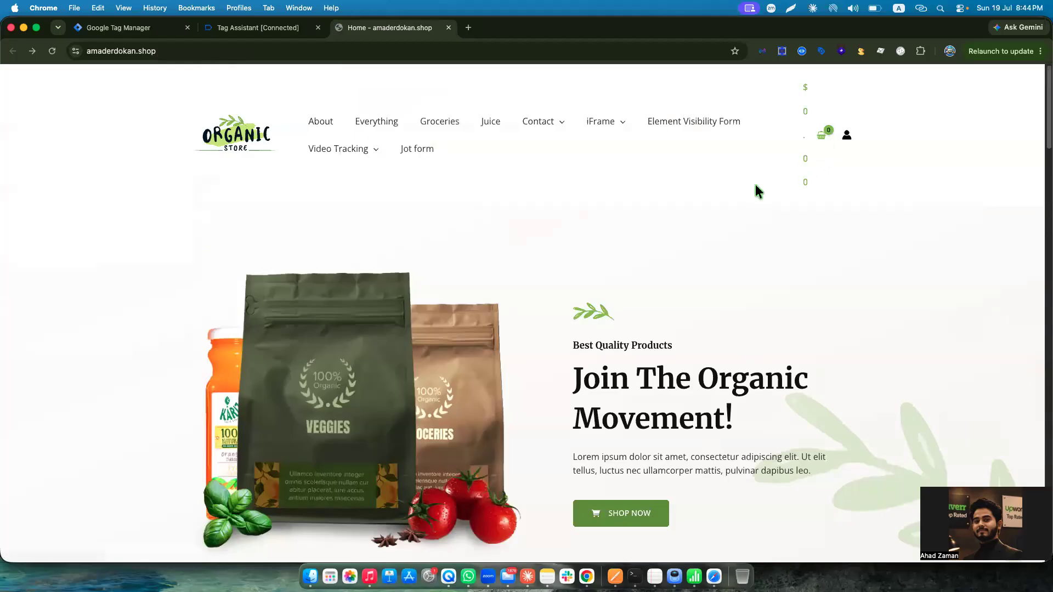
scroll(663, 253, "down", 10)
left_click(775, 237)
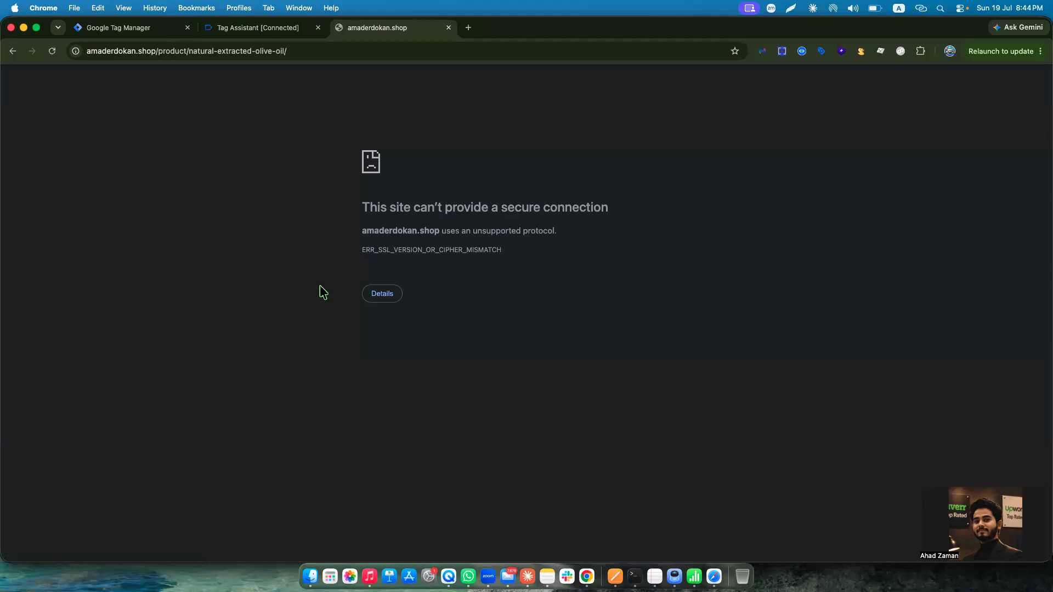
left_click(50, 53)
left_click(75, 51)
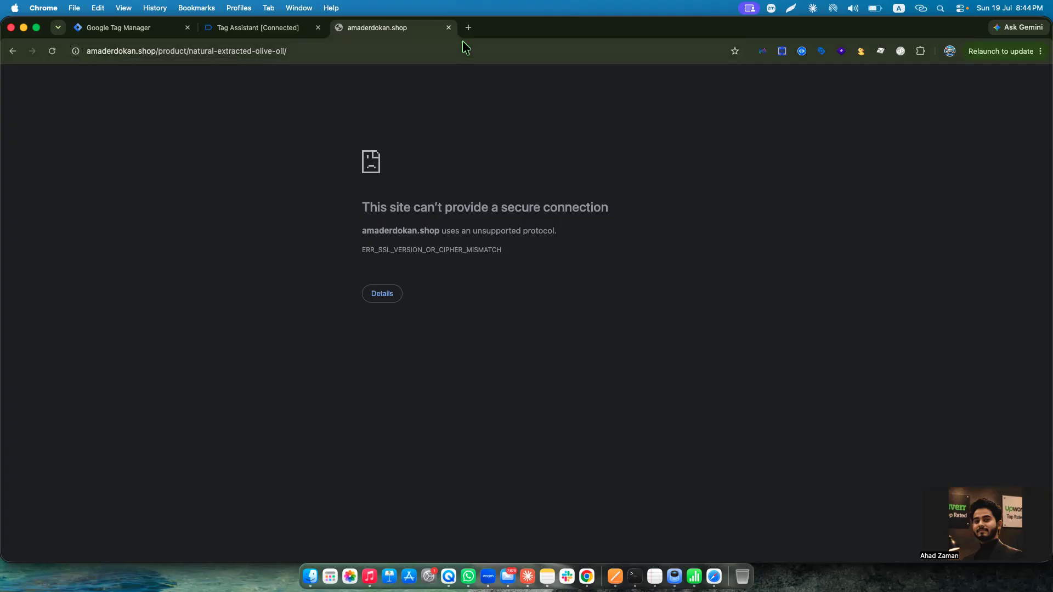
Open amaderdokan.shop/product/hand-sanitizer/ in a new tab and try to add the product to the cart.
left_click(468, 28)
type("ama")
key("Return")
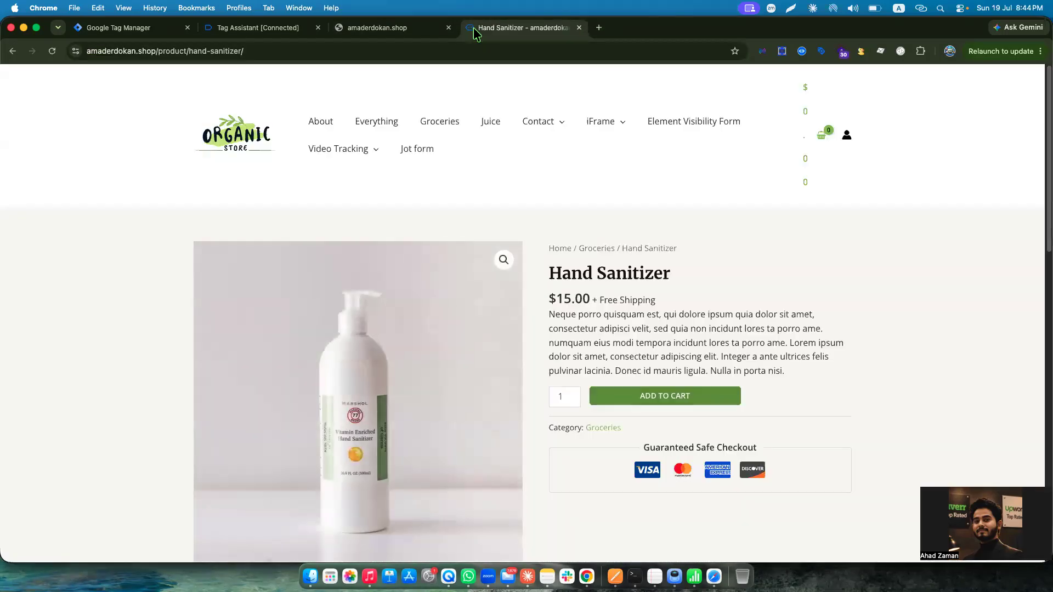
scroll(687, 377, "down", 3)
left_click(695, 308)
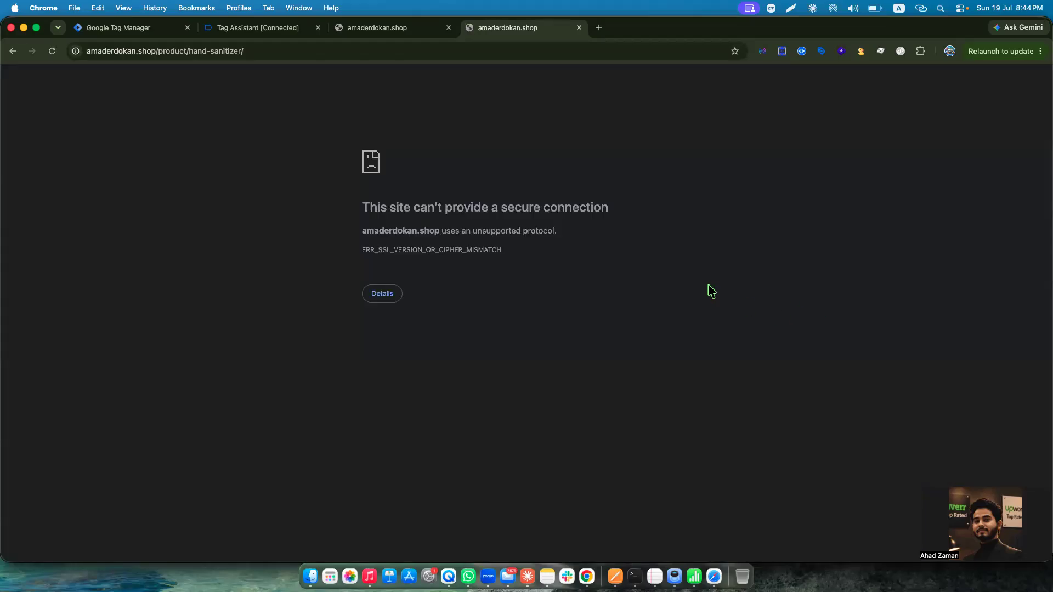
left_click(14, 52)
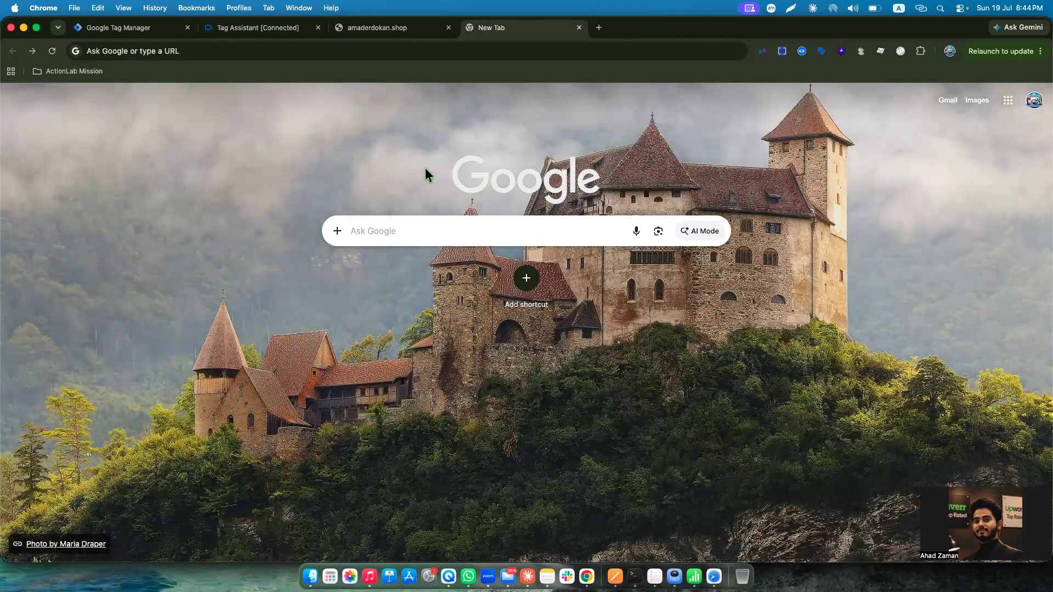
left_click(32, 51)
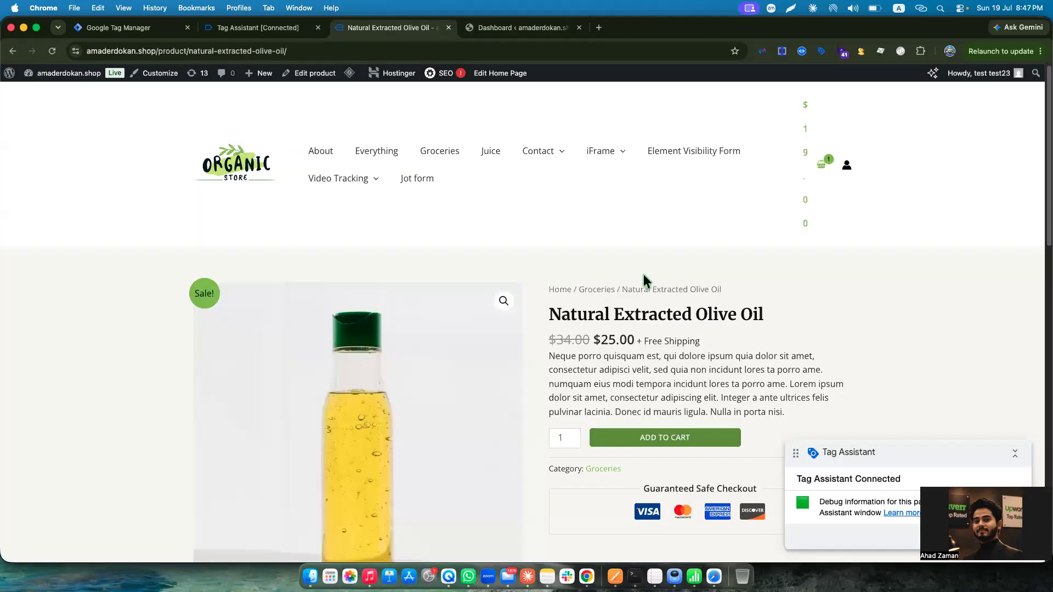
Look over the WordPress admin dashboard and return to the Natural Extracted Olive Oil product page.
left_click(488, 30)
scroll(472, 261, "down", 5)
scroll(384, 258, "up", 8)
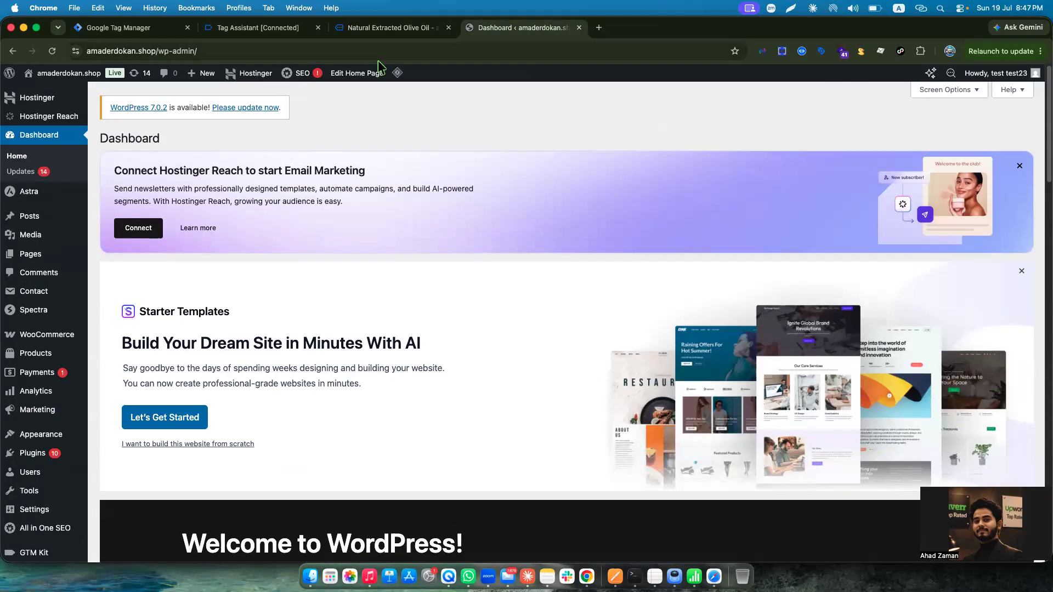
left_click(399, 31)
Add one Natural Extracted Olive Oil to the cart and open the cart page.
scroll(400, 335, "down", 5)
scroll(398, 339, "up", 5)
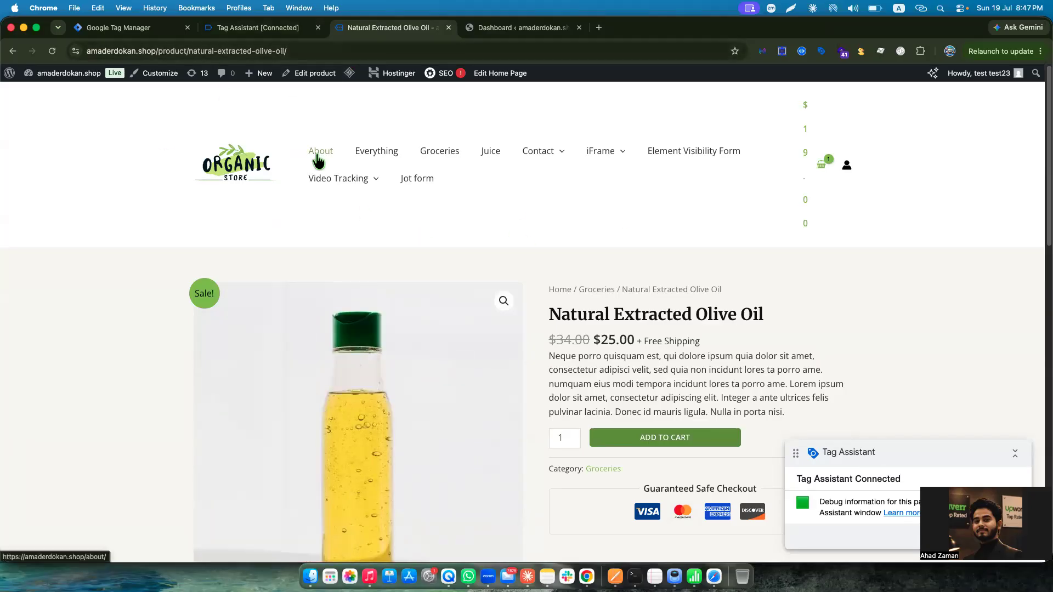
scroll(598, 323, "down", 5)
scroll(597, 322, "up", 5)
left_click(672, 438)
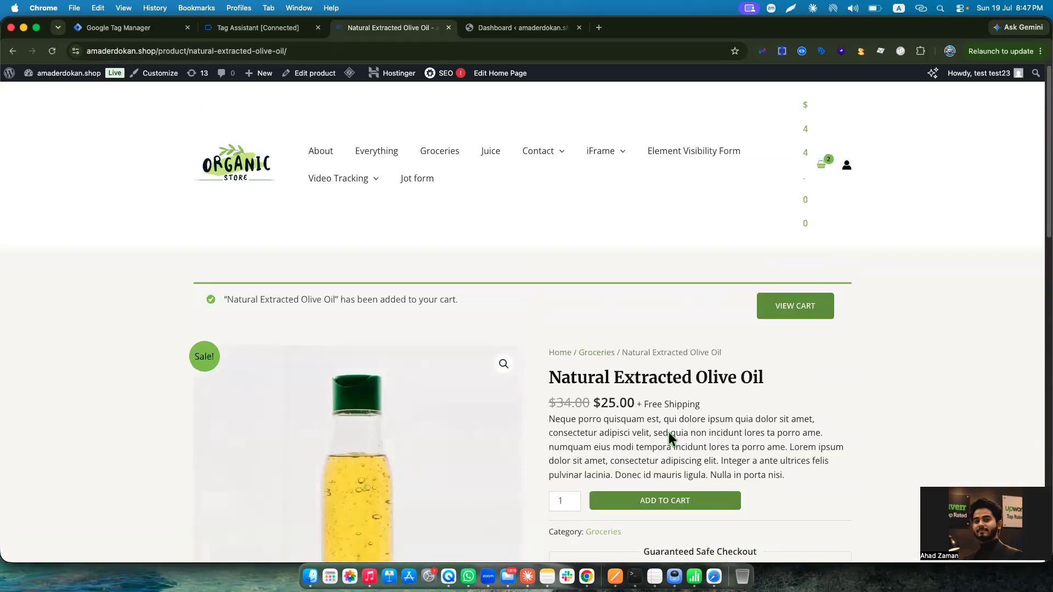
left_click(775, 308)
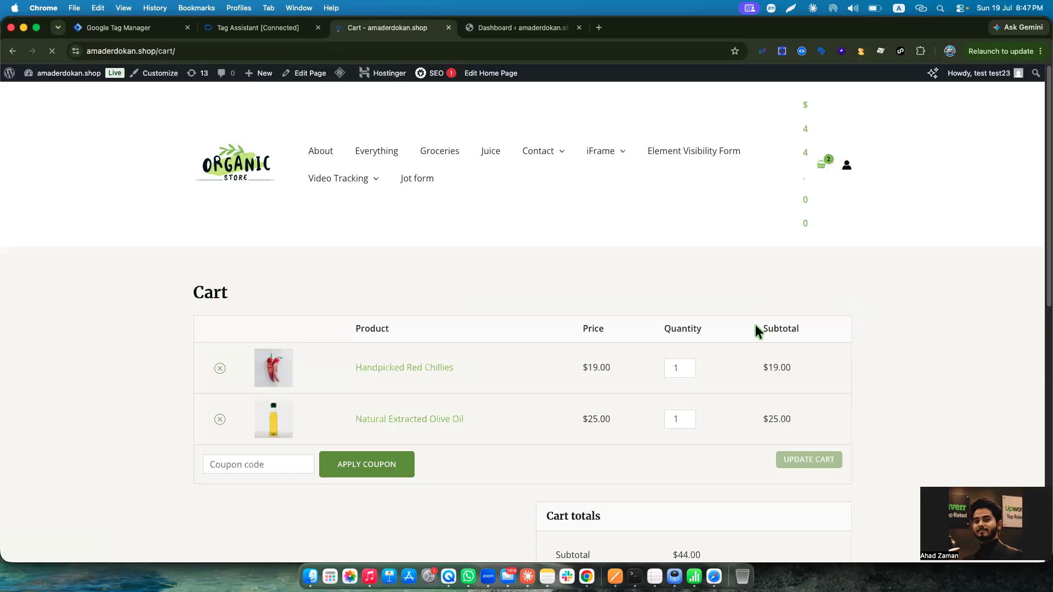
Proceed to checkout, review the prefilled billing details and place the cash on delivery order.
scroll(755, 324, "down", 5)
left_click(685, 326)
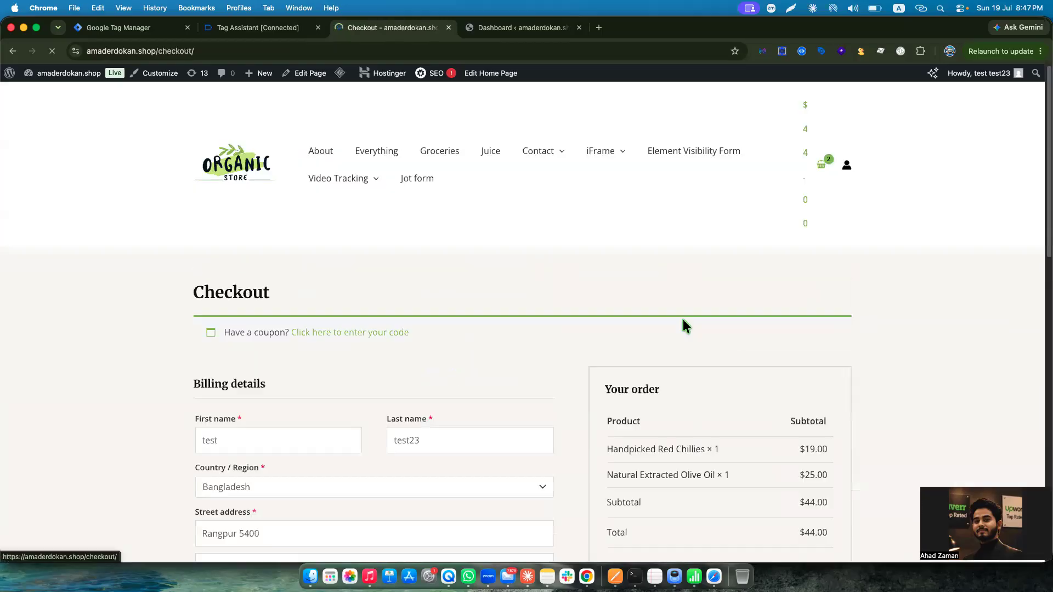
scroll(686, 321, "down", 5)
scroll(265, 203, "up", 1)
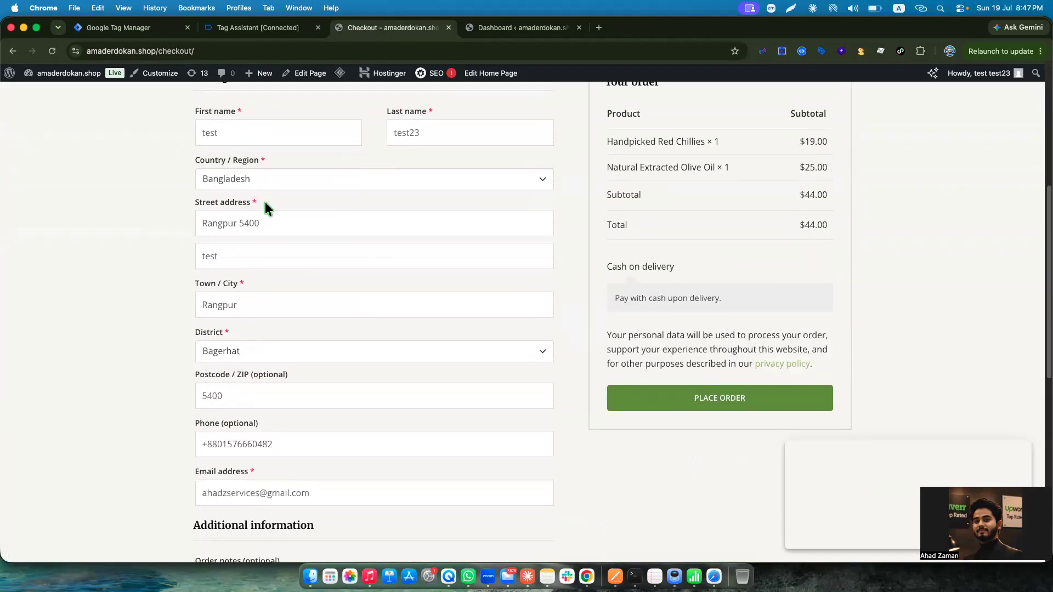
scroll(324, 300, "down", 3)
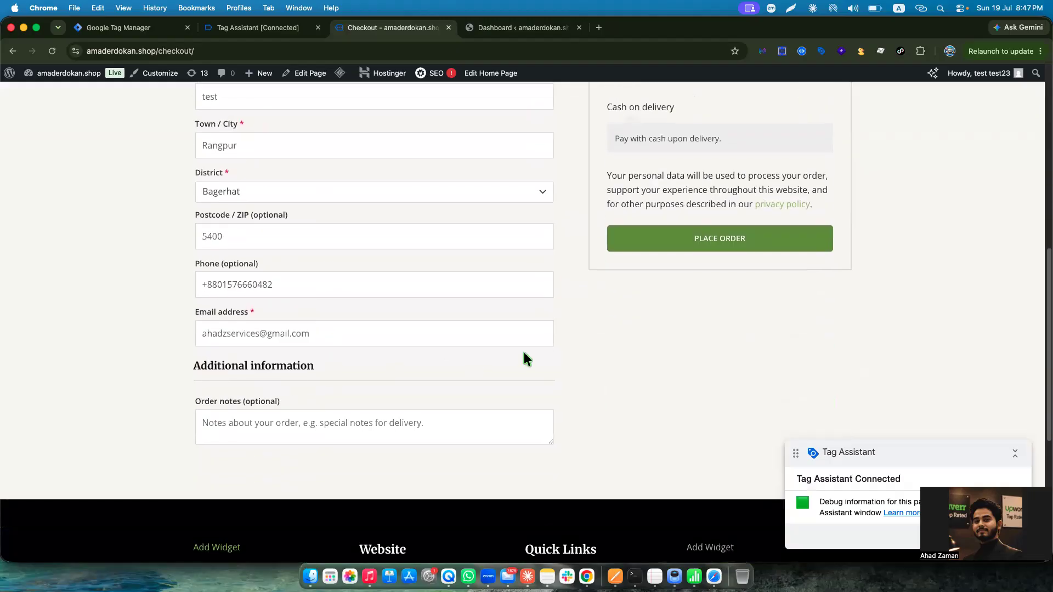
left_click(708, 246)
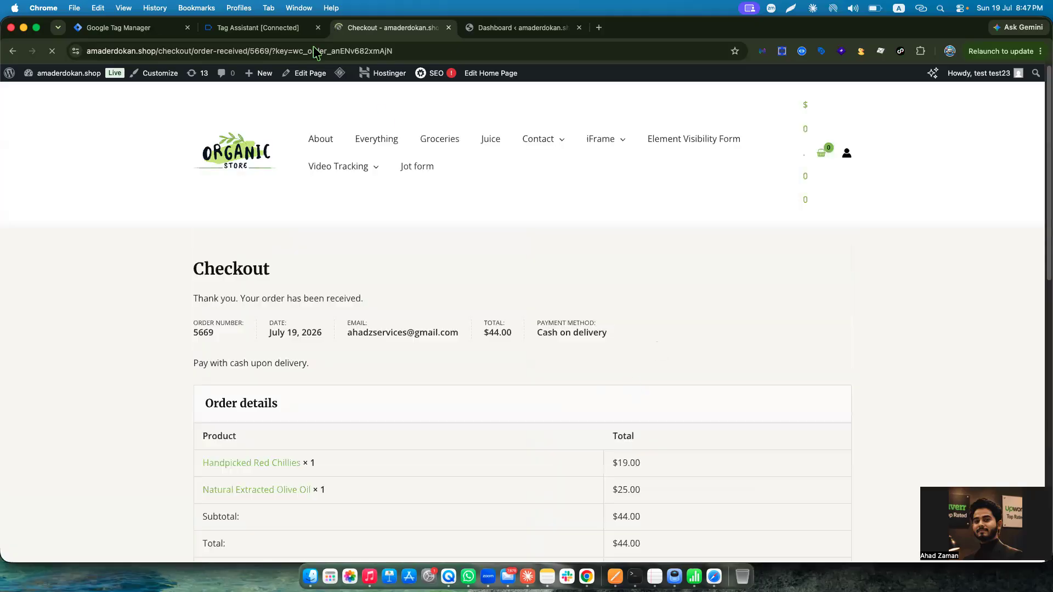
Return to the Tag Assistant session and check the data layer of the add_payment_info and add_shipping_info events.
left_click(278, 29)
left_click(82, 235)
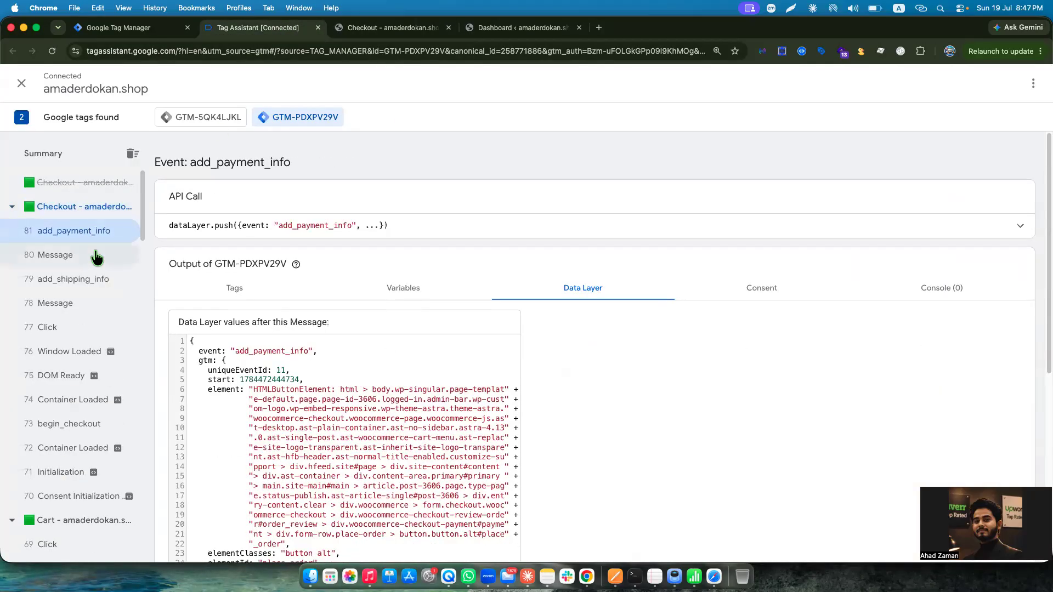
left_click(67, 281)
left_click(72, 448)
scroll(77, 437, "down", 4)
scroll(68, 322, "up", 4)
Open the purchase event and highlight its data layer values to examine the order and item details.
left_click(66, 279)
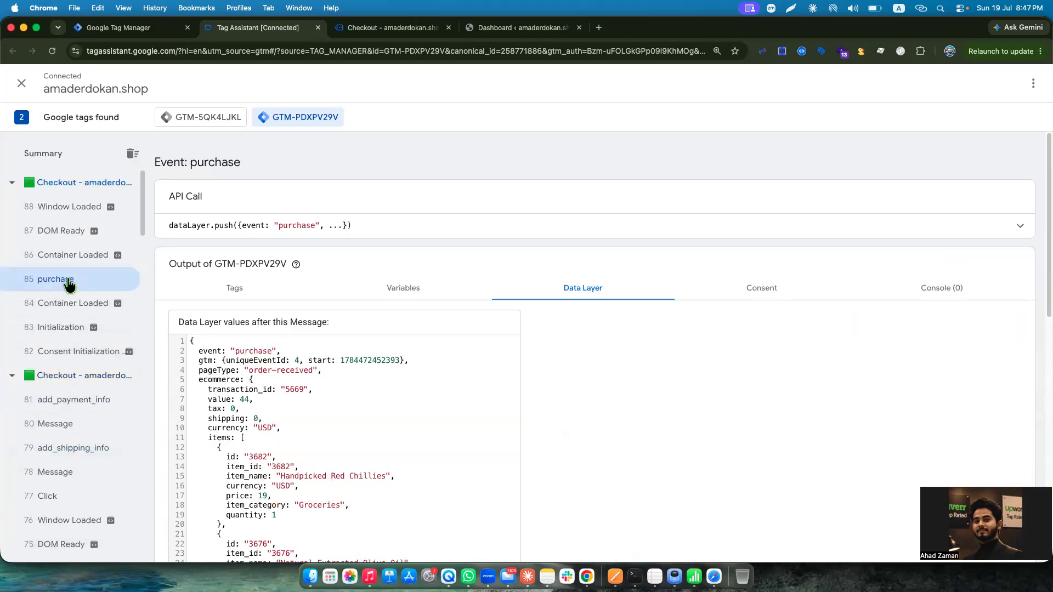
scroll(384, 384, "down", 10)
left_click_drag(196, 355, 229, 531)
left_click(230, 535)
Examine the purchase event's user_data block, highlighting the hashed customer fields and the address values.
left_click_drag(197, 483, 228, 536)
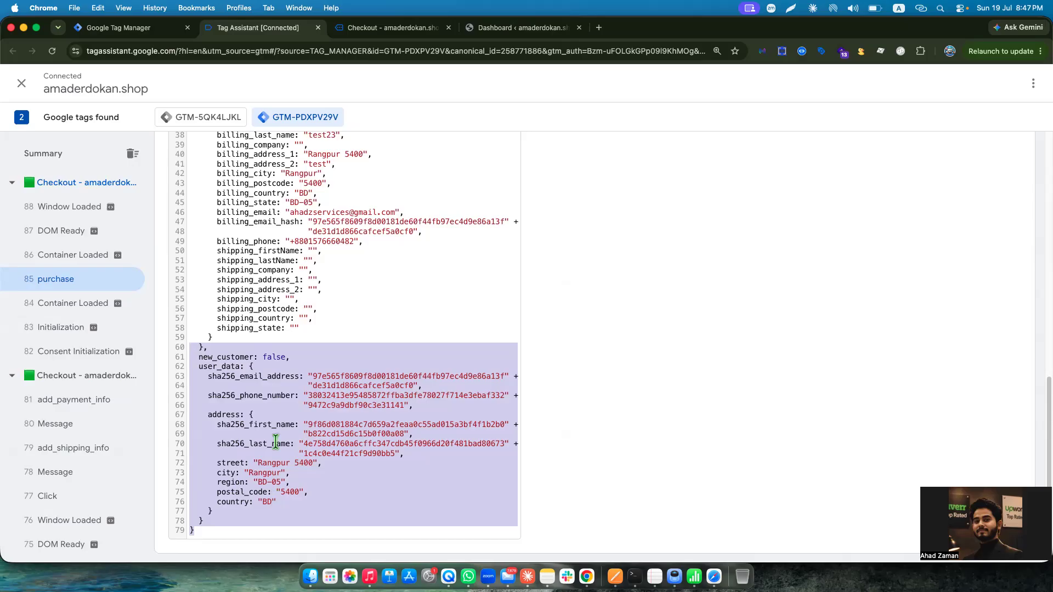
left_click(258, 378)
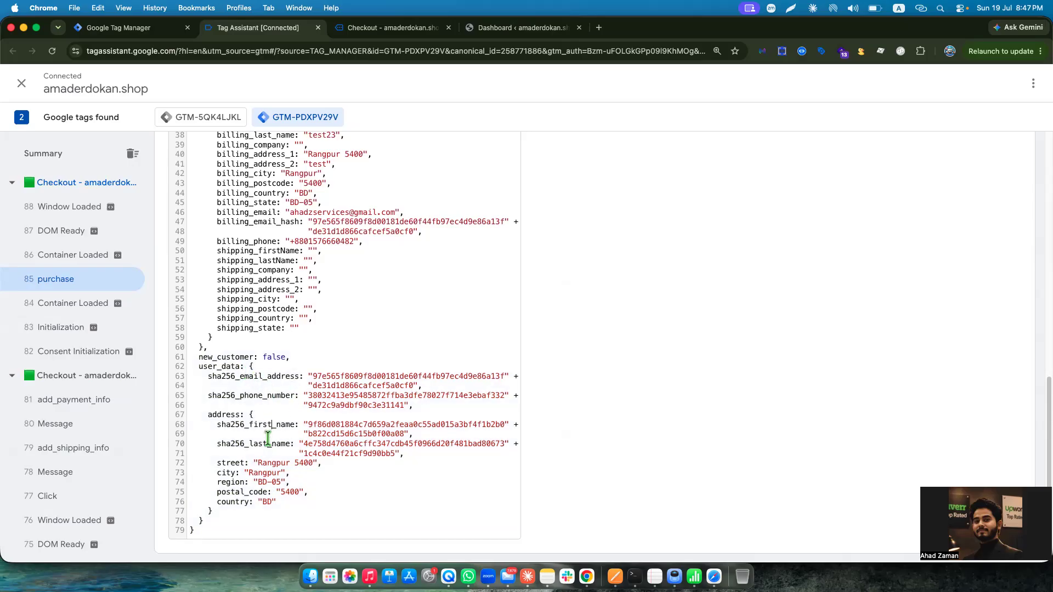
left_click_drag(208, 464, 193, 531)
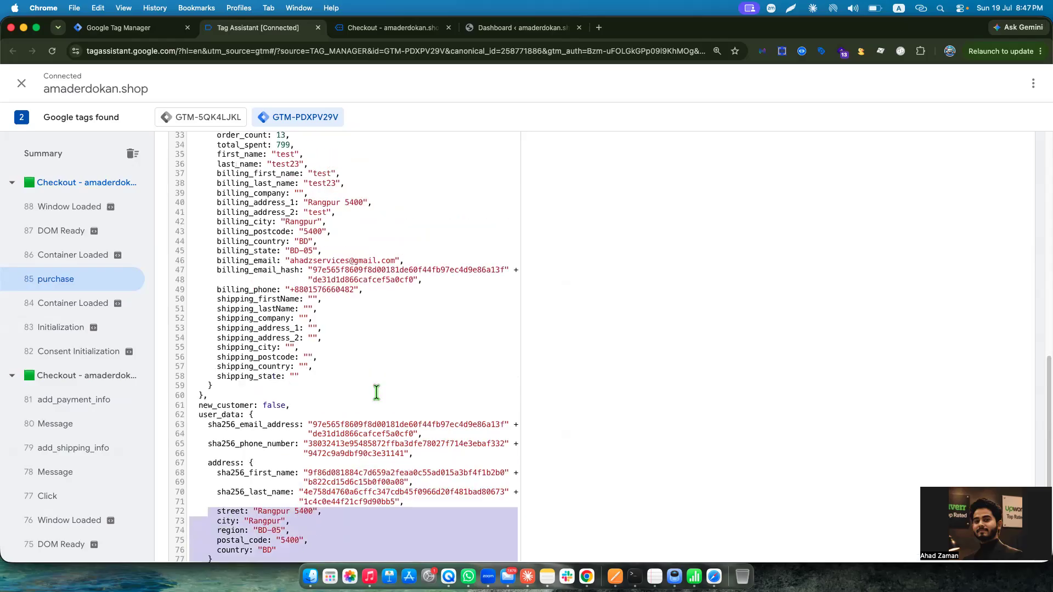
scroll(376, 393, "up", 10)
scroll(351, 393, "down", 1)
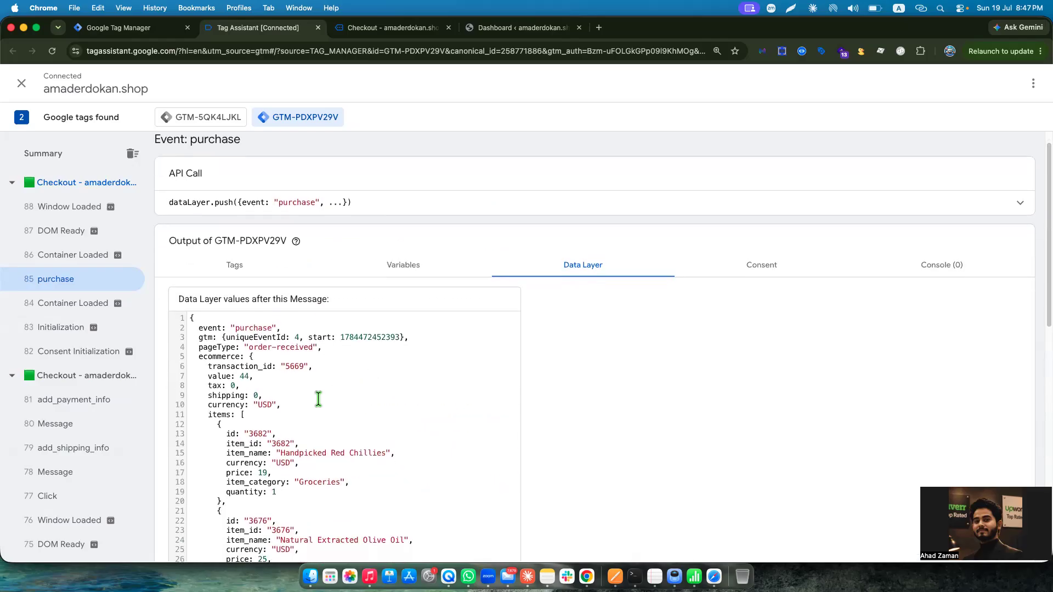